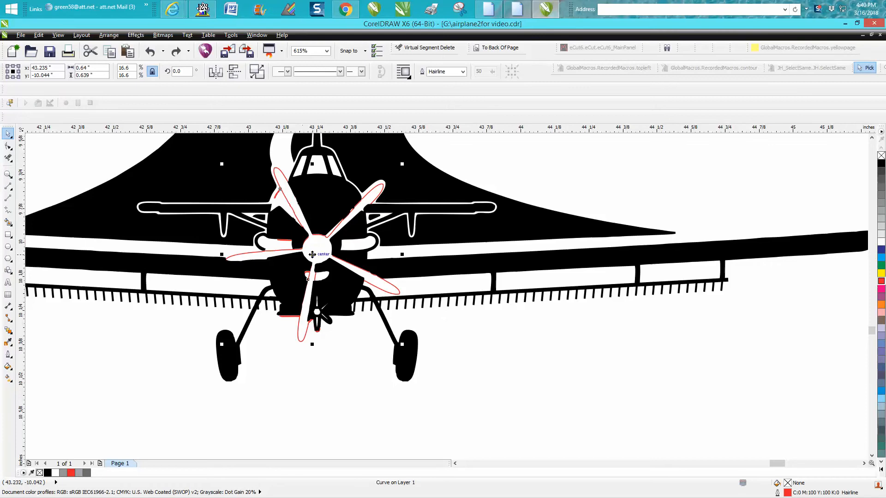
# Move the red propeller outline 1 inch down and 1 inch to the right, clear of the airplane.
pyautogui.scroll(-2, 313, 254)
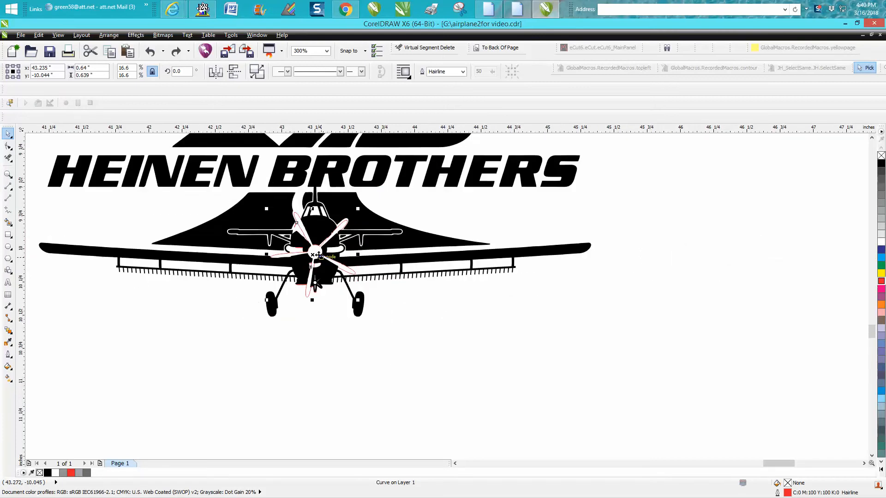
pyautogui.press('Down')
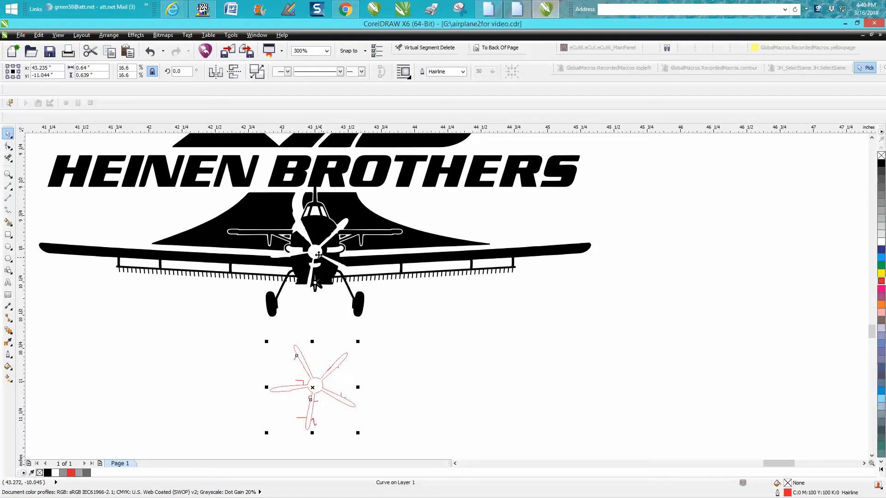
pyautogui.press('Right')
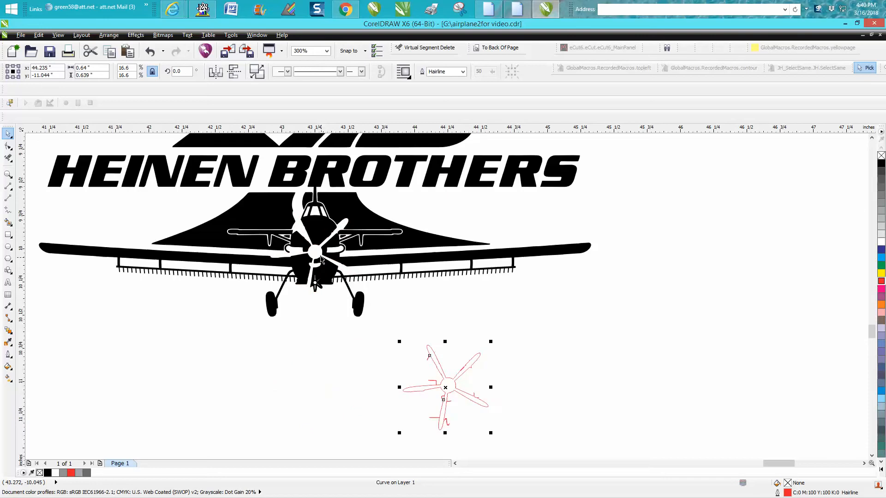
# Create a filled copy of the propeller with Smart Fill and move the copy 1 inch to the right of the original.
pyautogui.click(7, 173)
pyautogui.moveTo(406, 342); pyautogui.dragTo(528, 440)
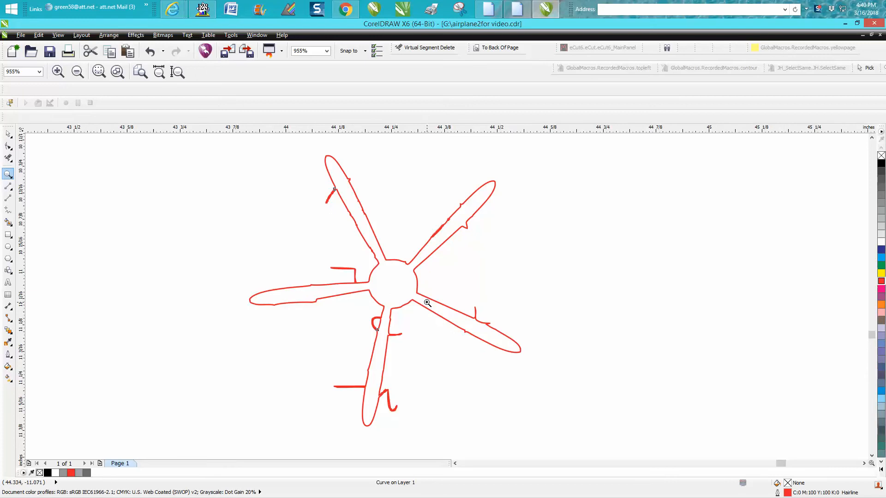
pyautogui.click(11, 223)
pyautogui.click(397, 275)
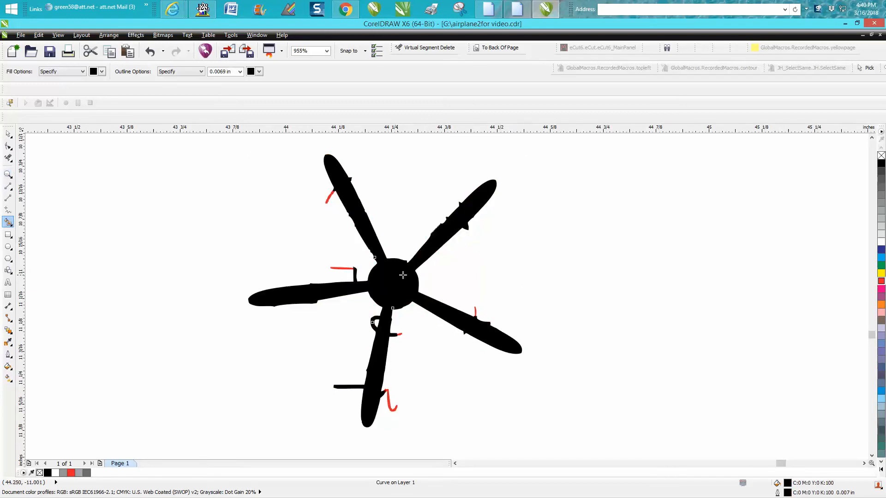
pyautogui.press('Right')
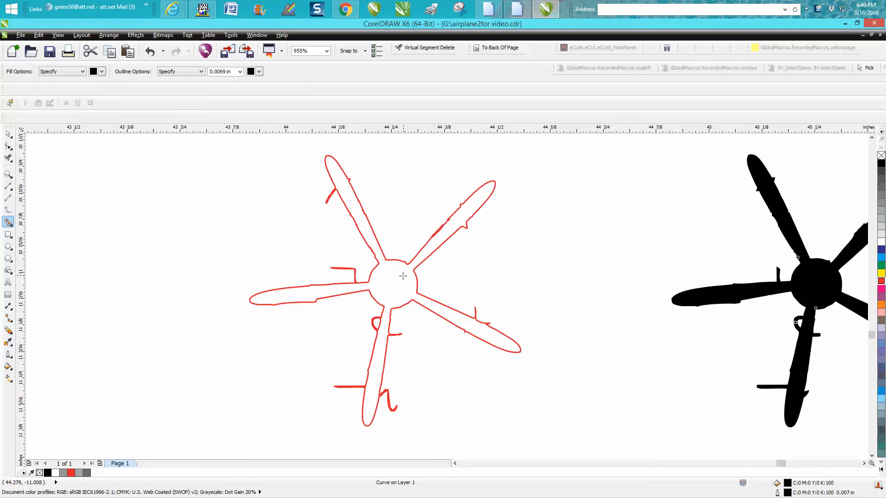
# Remove the fill from the propeller copy and give it a red Hairline outline.
pyautogui.click(881, 156)
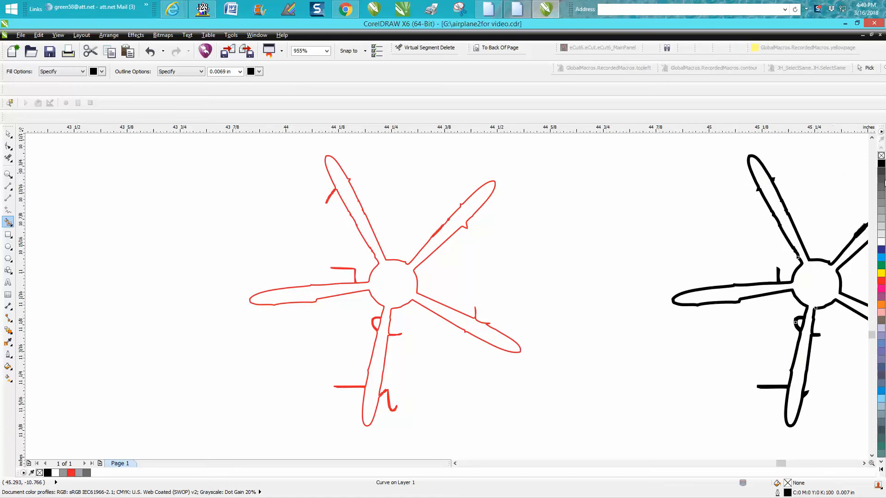
pyautogui.rightClick(879, 282)
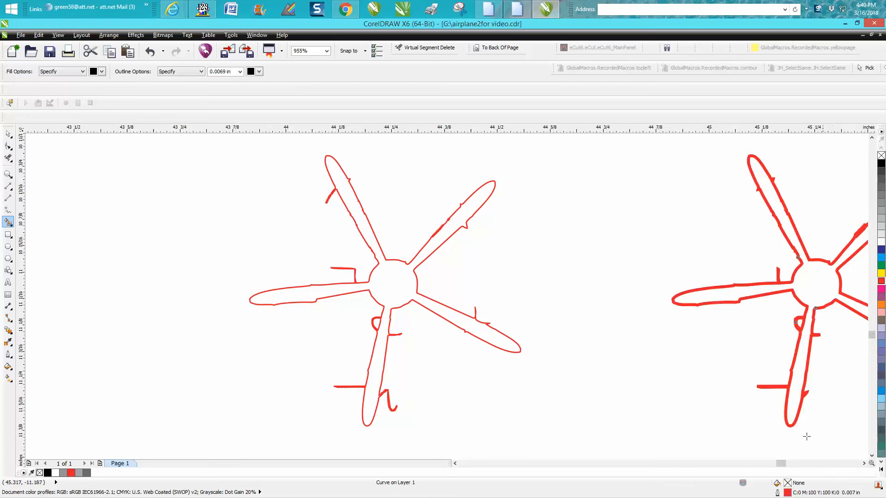
pyautogui.doubleClick(787, 493)
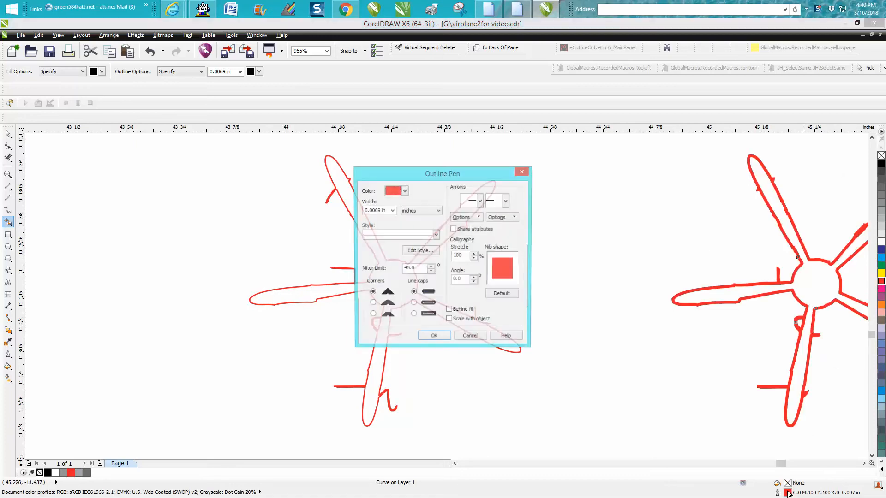
pyautogui.click(392, 211)
pyautogui.click(377, 226)
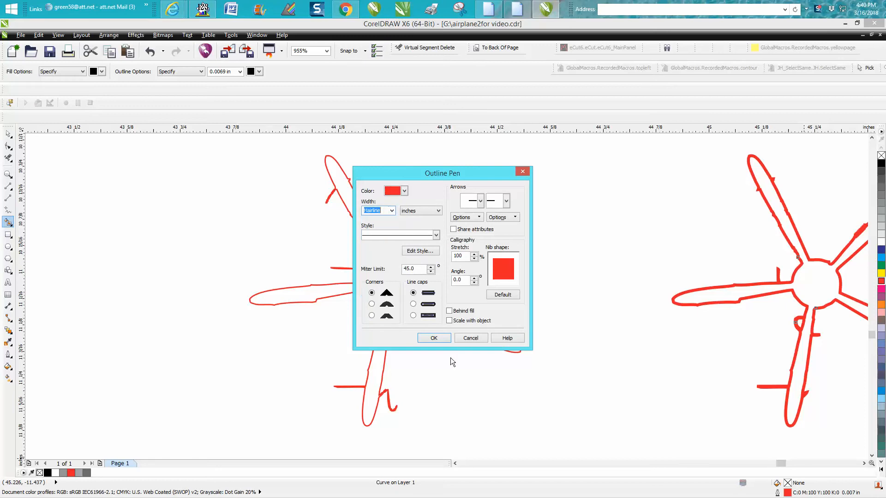
pyautogui.click(434, 338)
# Delete the excess nodes along the outer and middle parts of the propeller copy's upper-left blade.
pyautogui.click(738, 463)
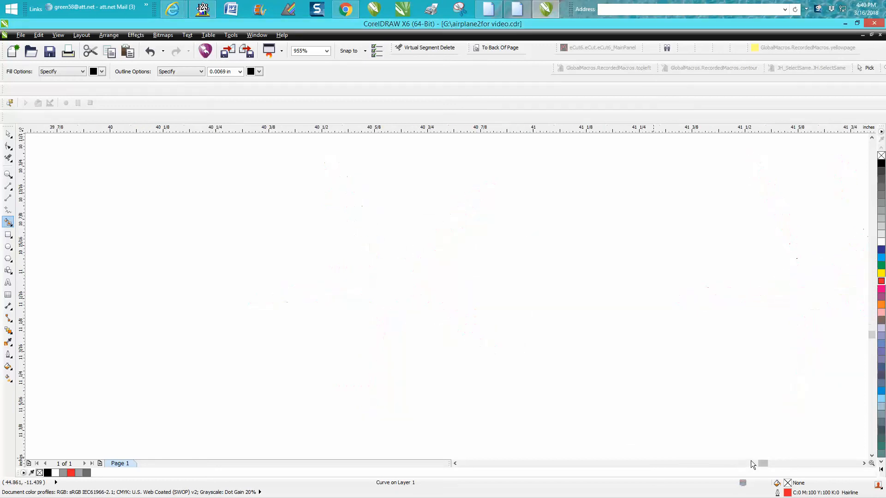
pyautogui.scroll(-3, 660, 390)
pyautogui.scroll(-1, 645, 376)
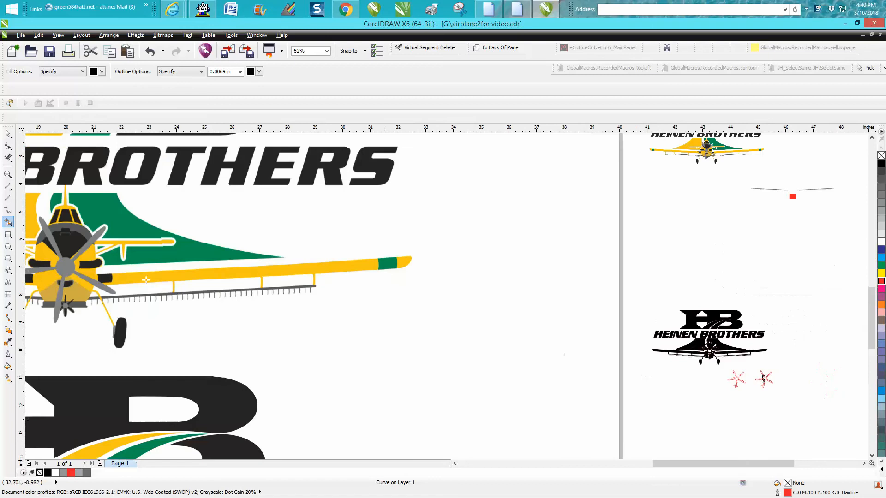
pyautogui.click(8, 174)
pyautogui.moveTo(728, 356); pyautogui.dragTo(791, 399)
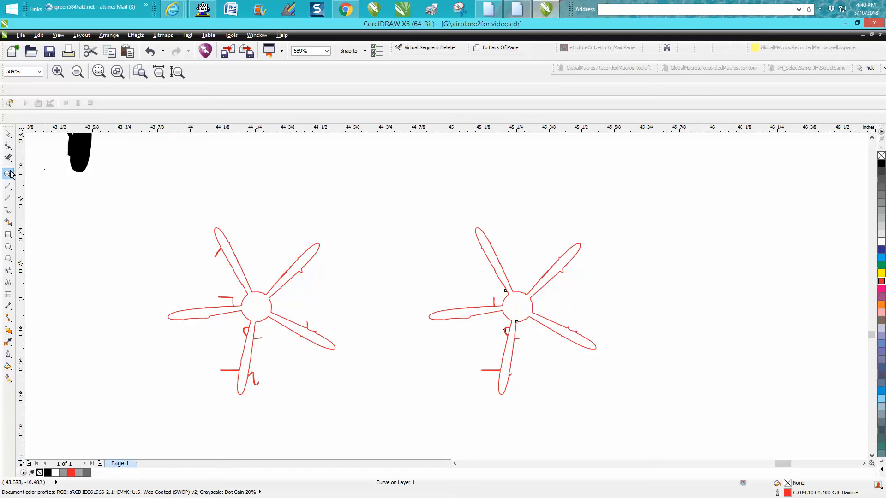
pyautogui.moveTo(450, 214); pyautogui.dragTo(618, 330)
pyautogui.click(9, 147)
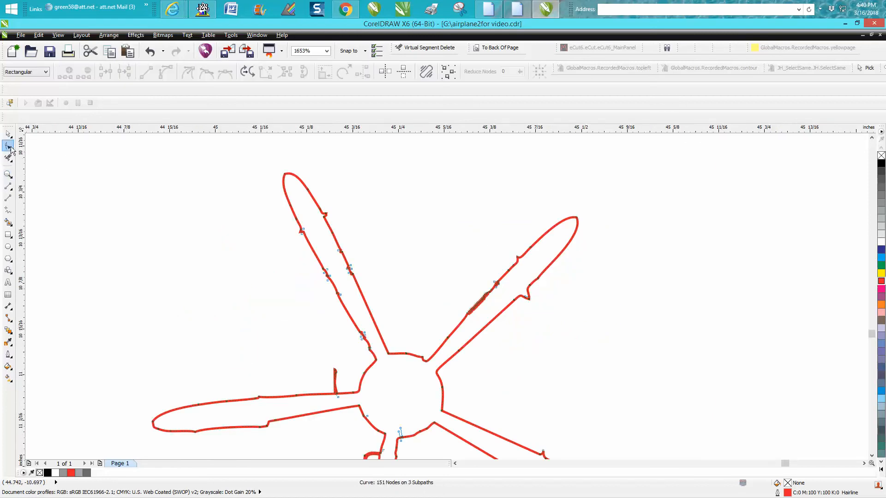
pyautogui.moveTo(347, 196); pyautogui.dragTo(270, 252)
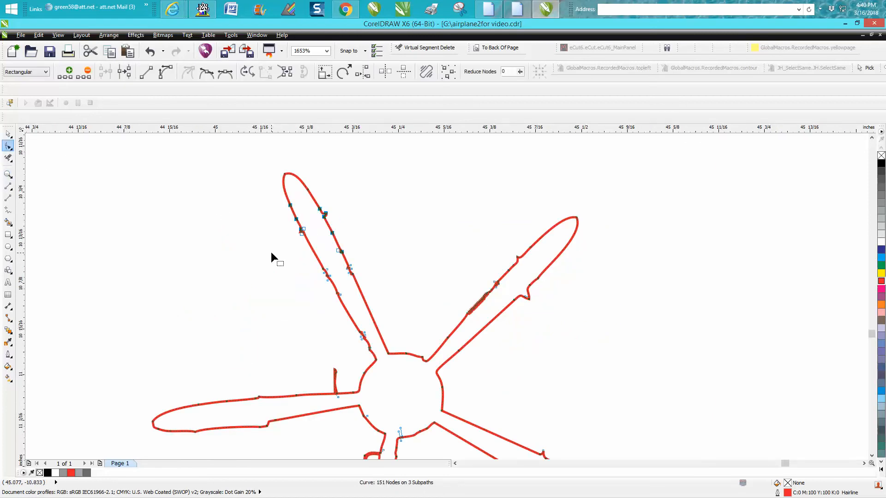
pyautogui.press('Delete')
pyautogui.moveTo(332, 283); pyautogui.dragTo(306, 293)
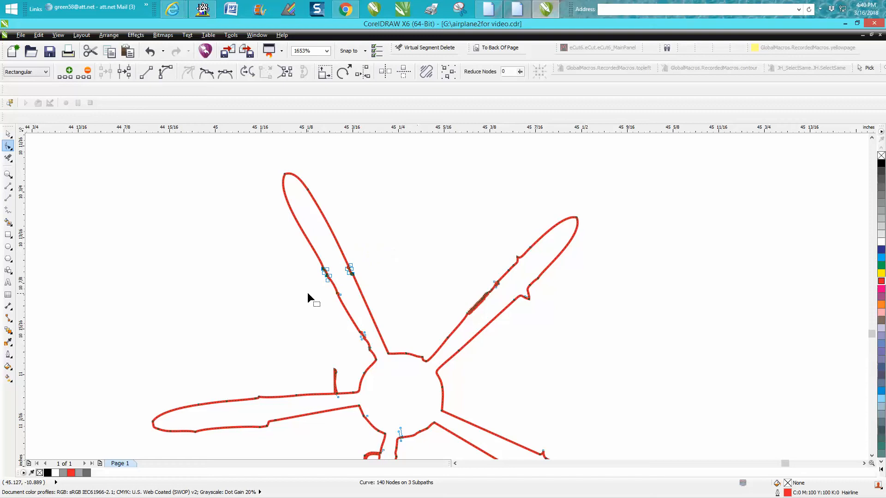
pyautogui.press('Delete')
# Delete the excess nodes near the hub on the upper-left blade and adjust the curve handle to straighten its lower edge.
pyautogui.moveTo(355, 309); pyautogui.dragTo(345, 347)
pyautogui.press('Delete')
pyautogui.press('Delete')
pyautogui.click(368, 349)
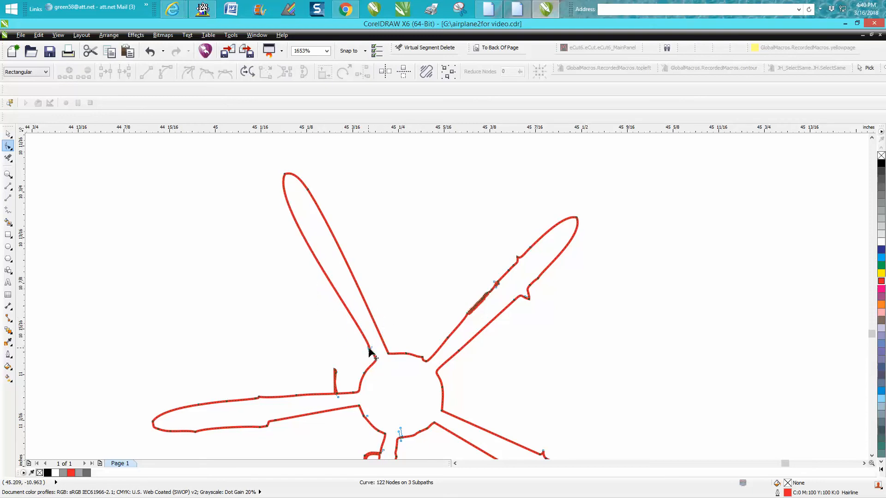
pyautogui.press('Delete')
pyautogui.click(378, 358)
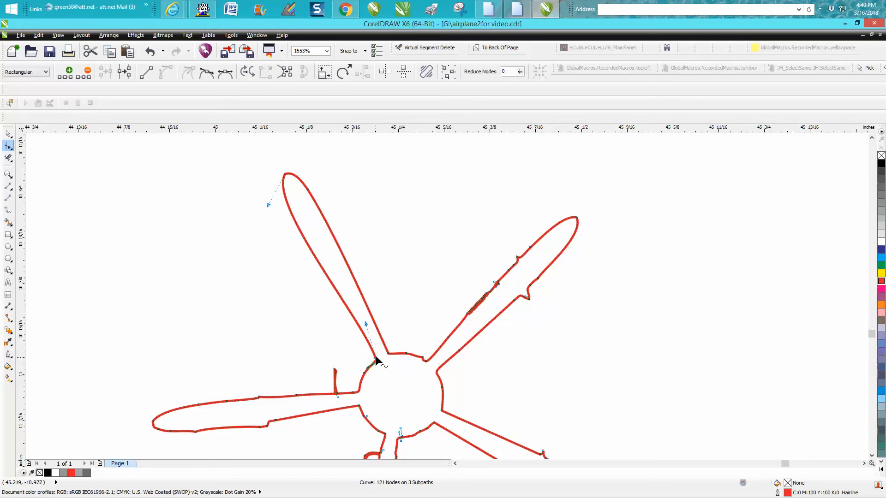
pyautogui.moveTo(361, 323); pyautogui.dragTo(356, 320)
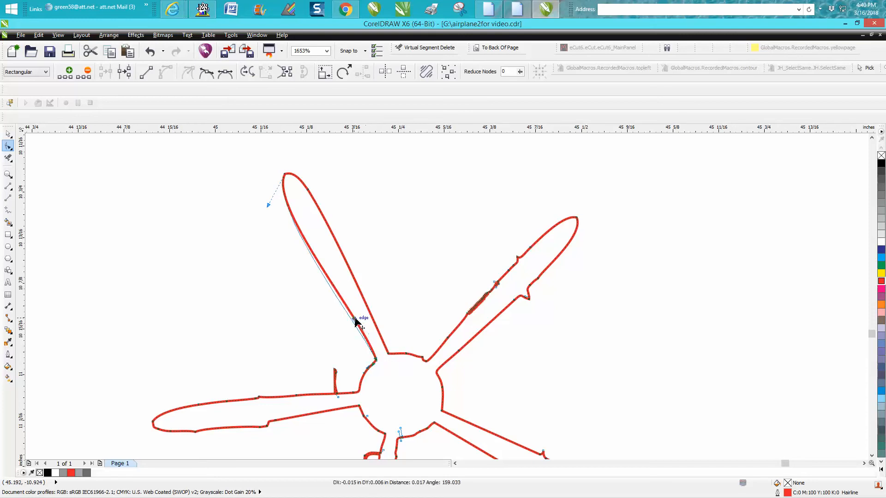
# Delete the bumpy nodes along the edges of the propeller copy's left blade.
pyautogui.scroll(-2, 372, 292)
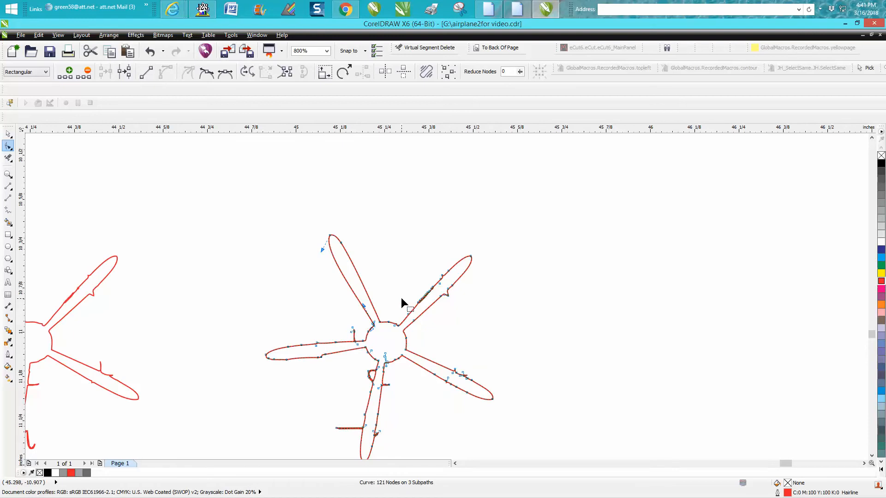
pyautogui.click(8, 174)
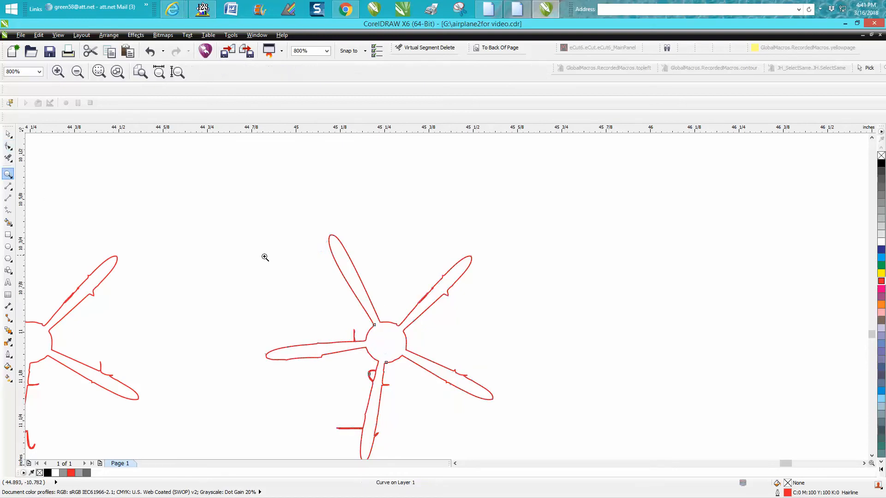
pyautogui.rightClick(280, 260)
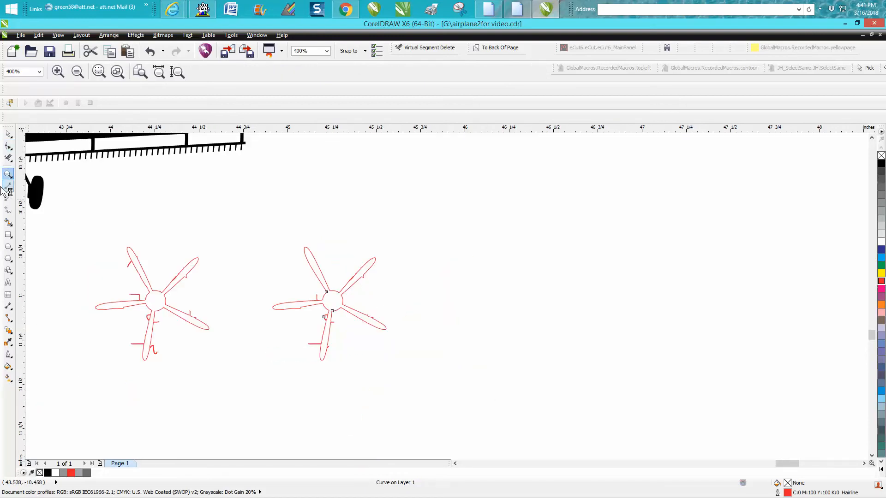
pyautogui.moveTo(271, 244); pyautogui.dragTo(455, 372)
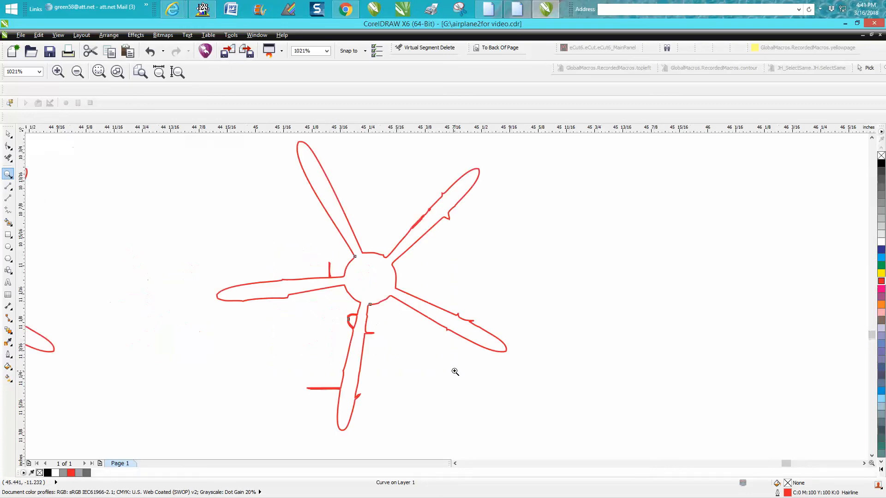
pyautogui.click(8, 146)
pyautogui.moveTo(287, 307); pyautogui.dragTo(336, 289)
pyautogui.press('Delete')
pyautogui.press('Delete')
pyautogui.click(340, 278)
pyautogui.press('Delete')
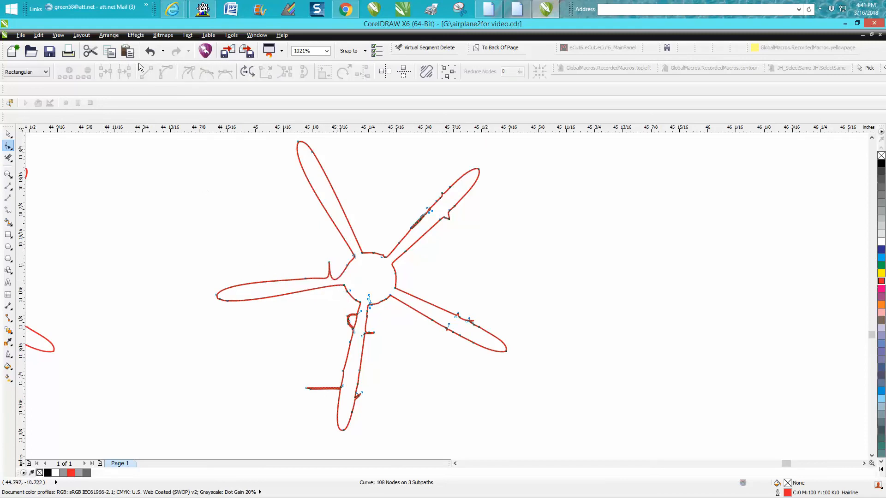
pyautogui.click(150, 59)
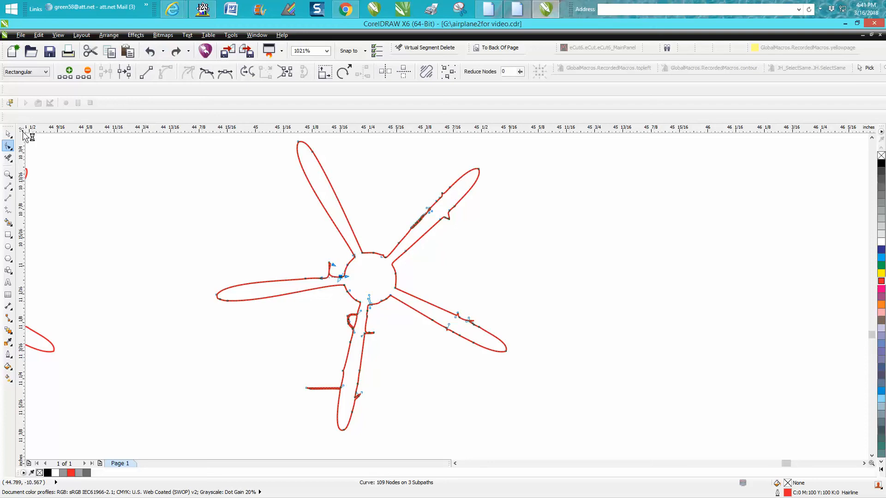
# Delete the node at the spike on the left blade's upper edge near the hub.
pyautogui.click(7, 174)
pyautogui.moveTo(297, 257); pyautogui.dragTo(387, 308)
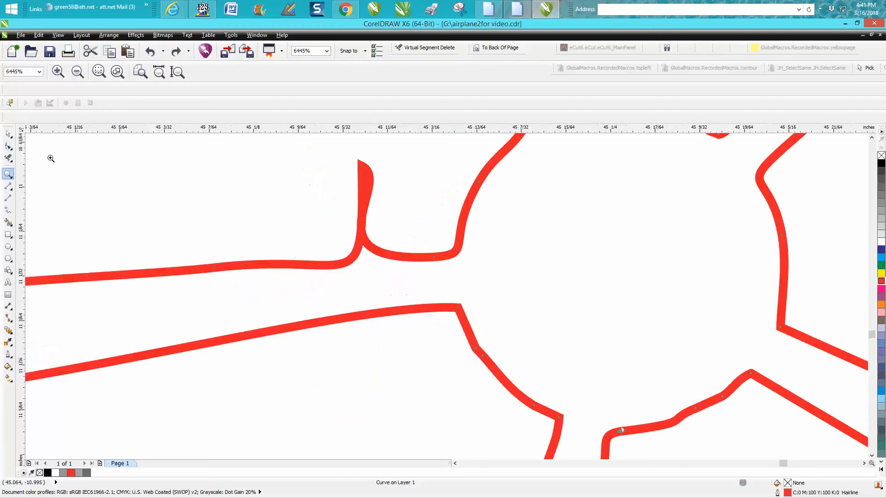
pyautogui.click(7, 146)
pyautogui.click(363, 164)
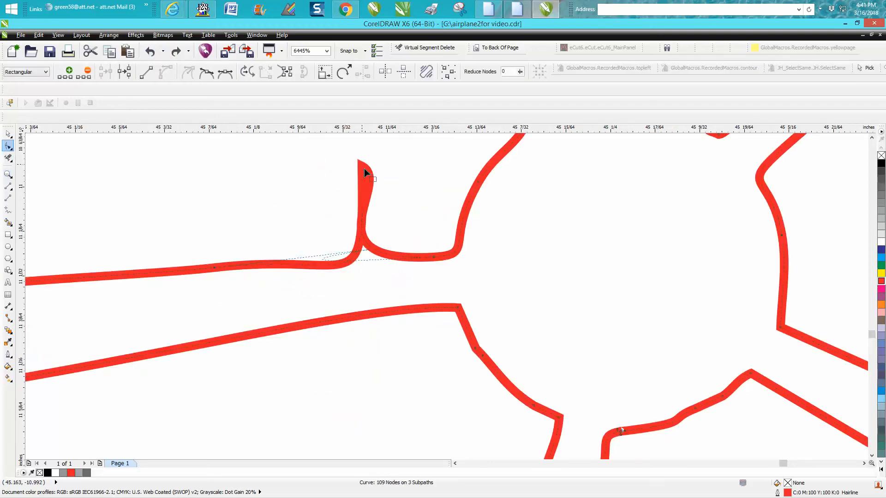
pyautogui.press('Delete')
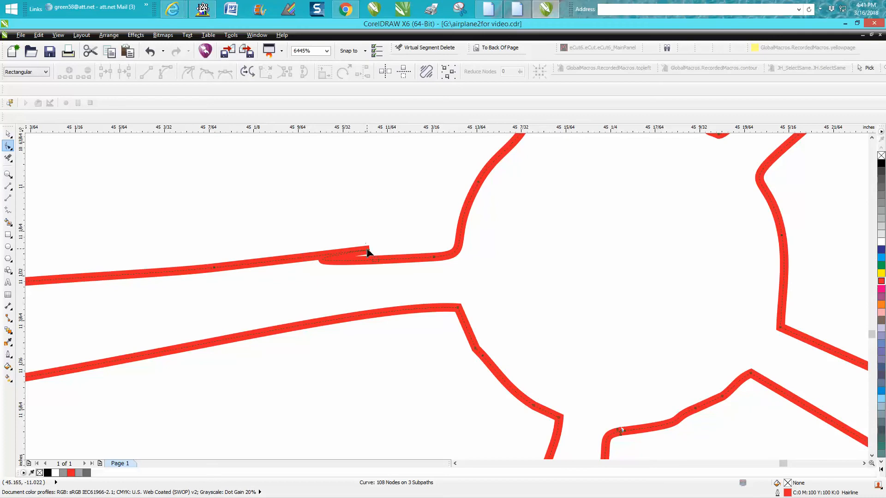
# Shorten the curve handle on the left blade's upper edge and delete the leftover node to smooth the overlap.
pyautogui.click(215, 269)
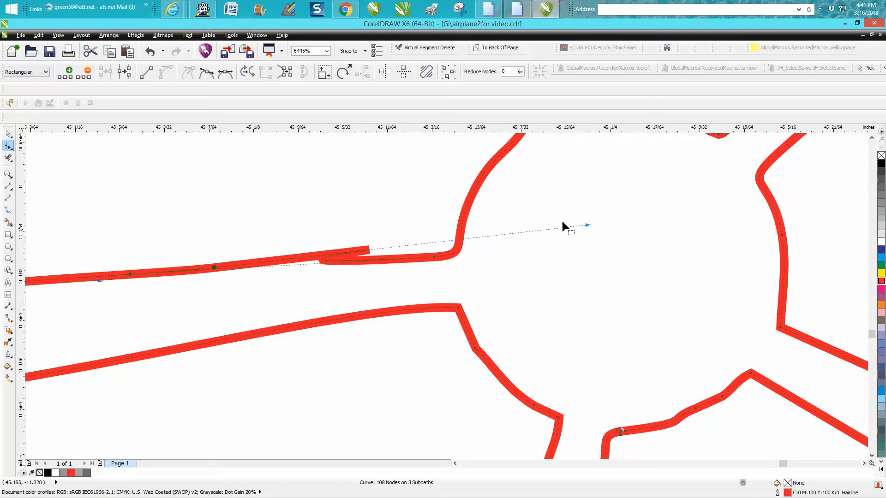
pyautogui.moveTo(587, 226); pyautogui.dragTo(514, 235)
pyautogui.moveTo(350, 244); pyautogui.dragTo(276, 255)
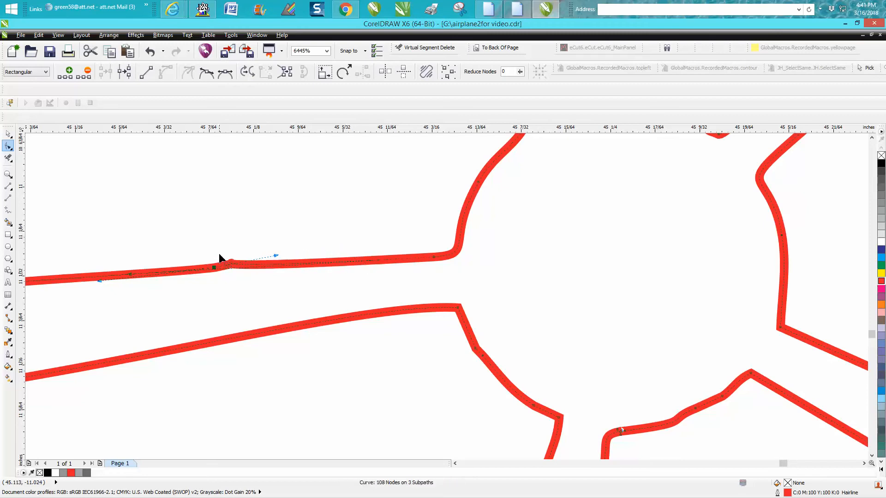
pyautogui.moveTo(241, 283); pyautogui.dragTo(242, 283)
pyautogui.press('Delete')
# Delete the nodes forming the loop and stub on the bottom blade just below the hub.
pyautogui.scroll(-2, 257, 271)
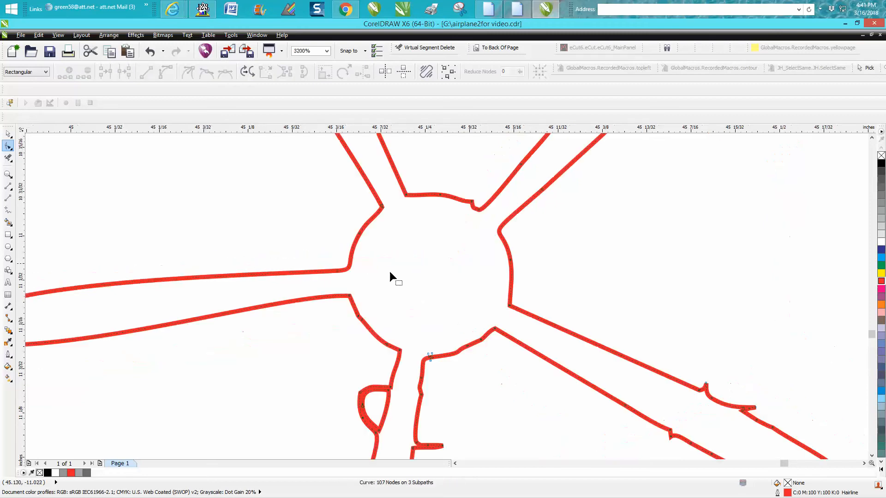
pyautogui.scroll(-1, 410, 295)
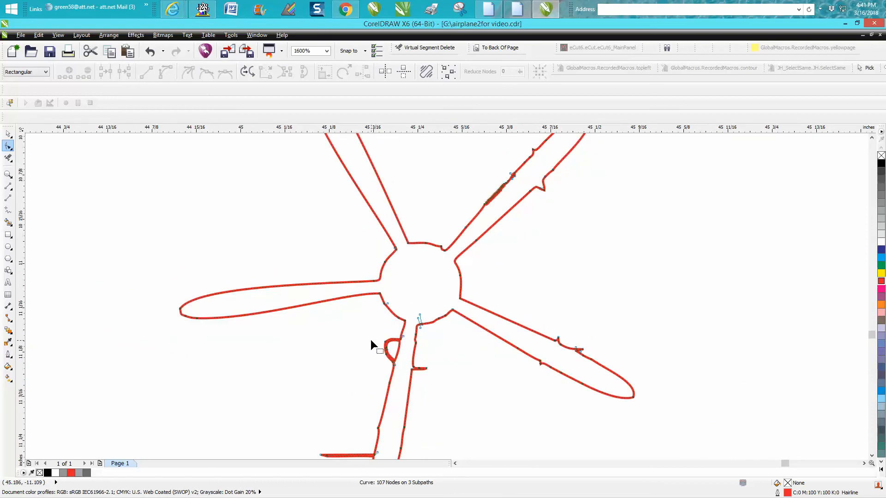
pyautogui.moveTo(376, 334); pyautogui.dragTo(434, 369)
pyautogui.press('Delete')
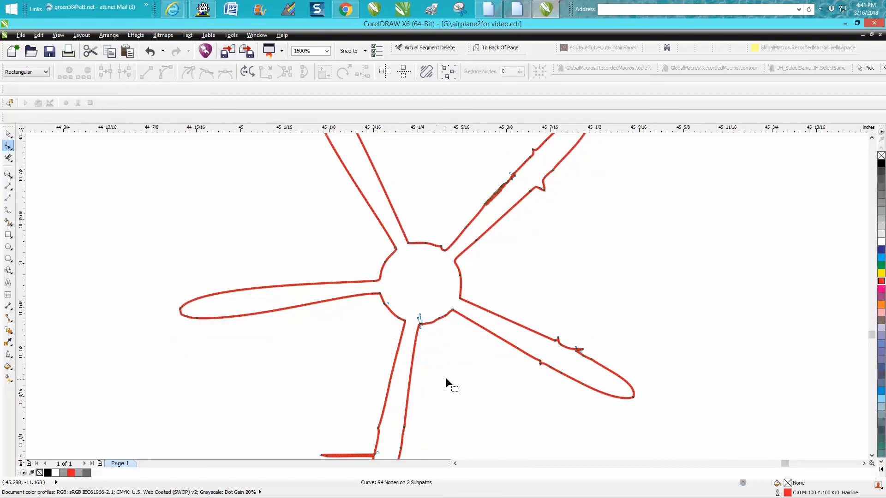
pyautogui.scroll(-1, 445, 364)
pyautogui.moveTo(371, 397); pyautogui.dragTo(455, 422)
pyautogui.press('Delete')
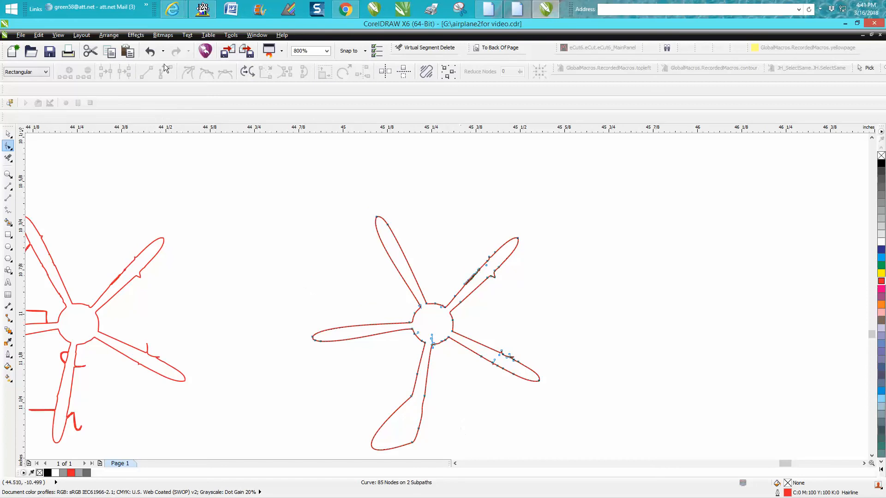
pyautogui.click(154, 54)
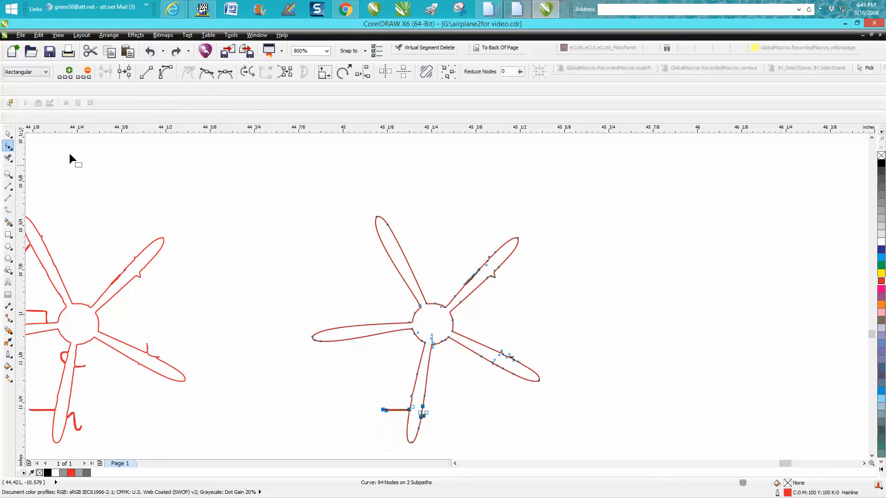
# Delete the nodes forming the small hooked stub on the bottom blade's right edge near its tip.
pyautogui.click(7, 174)
pyautogui.moveTo(360, 376); pyautogui.dragTo(480, 438)
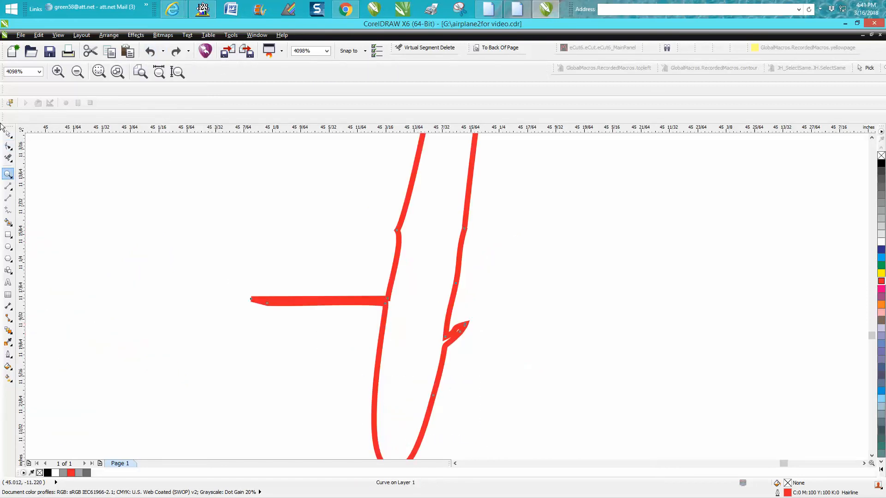
pyautogui.moveTo(514, 300); pyautogui.dragTo(447, 356)
pyautogui.scroll(-2, 480, 284)
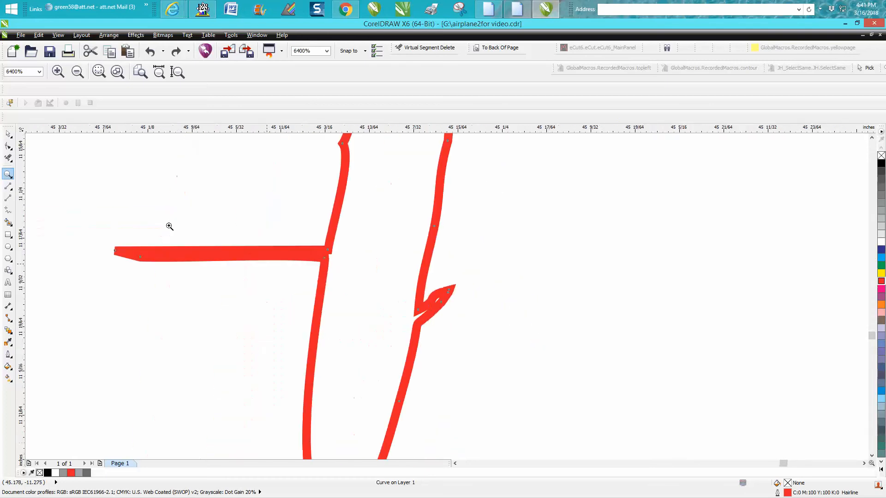
pyautogui.click(10, 158)
pyautogui.click(8, 146)
pyautogui.moveTo(477, 263); pyautogui.dragTo(396, 350)
pyautogui.press('Delete')
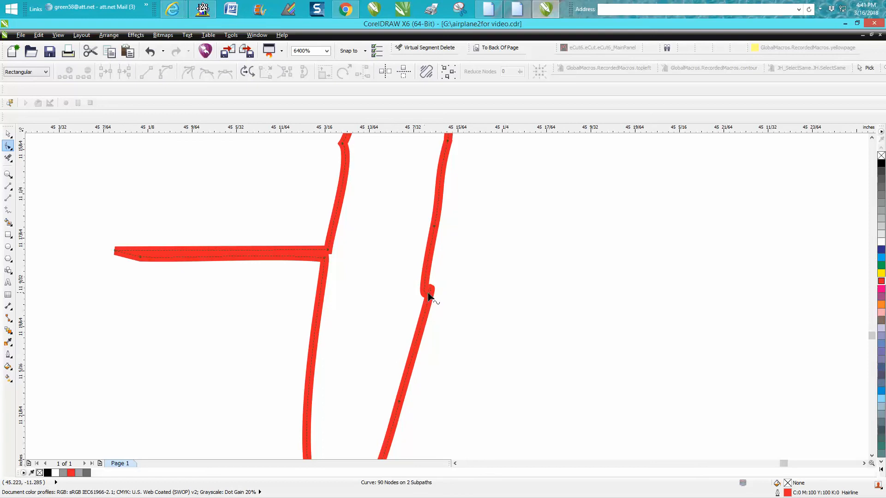
# Delete the remaining uneven nodes on the bottom blade's right edge to smooth it down to the tip.
pyautogui.scroll(-1, 438, 289)
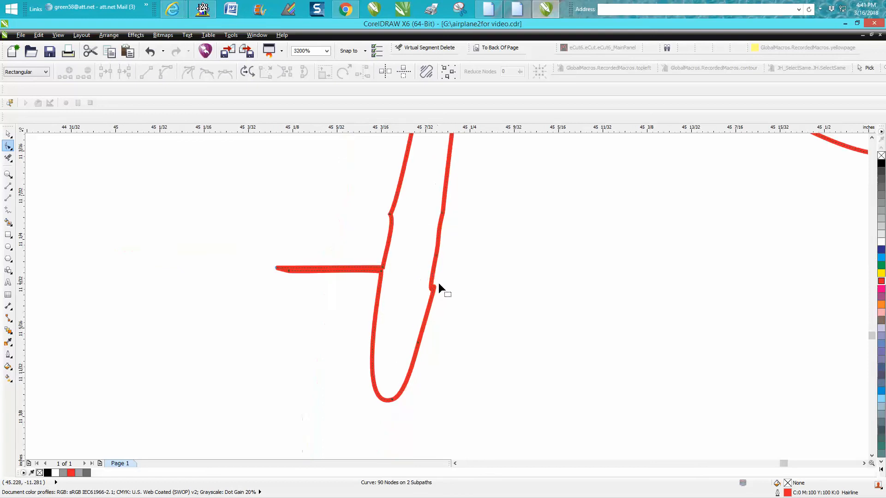
pyautogui.click(443, 213)
pyautogui.press('Delete')
pyautogui.click(438, 251)
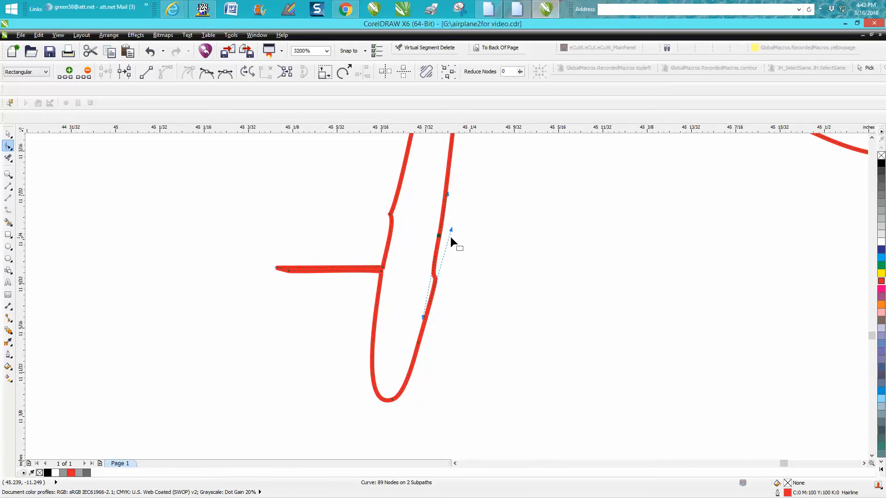
pyautogui.press('Delete')
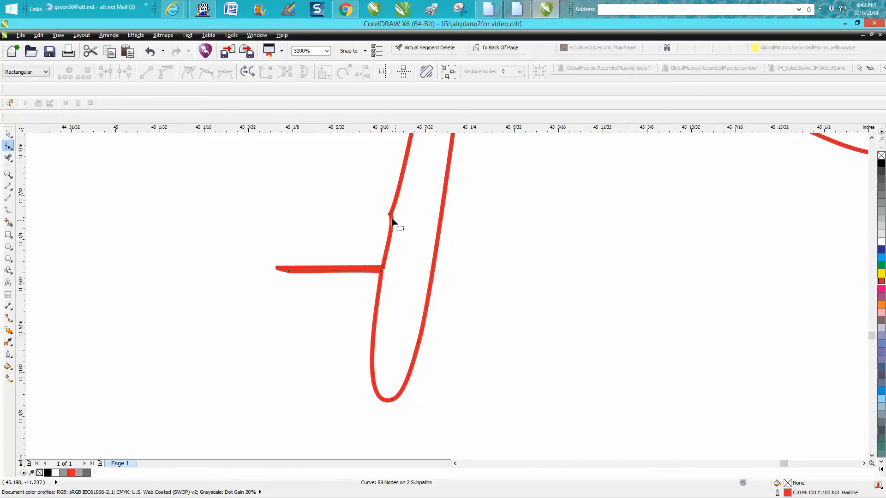
# Delete the bump node on the bottom blade's left edge and the end nodes of the long horizontal stub.
pyautogui.click(390, 215)
pyautogui.press('Delete')
pyautogui.moveTo(268, 253); pyautogui.dragTo(303, 289)
pyautogui.press('Delete')
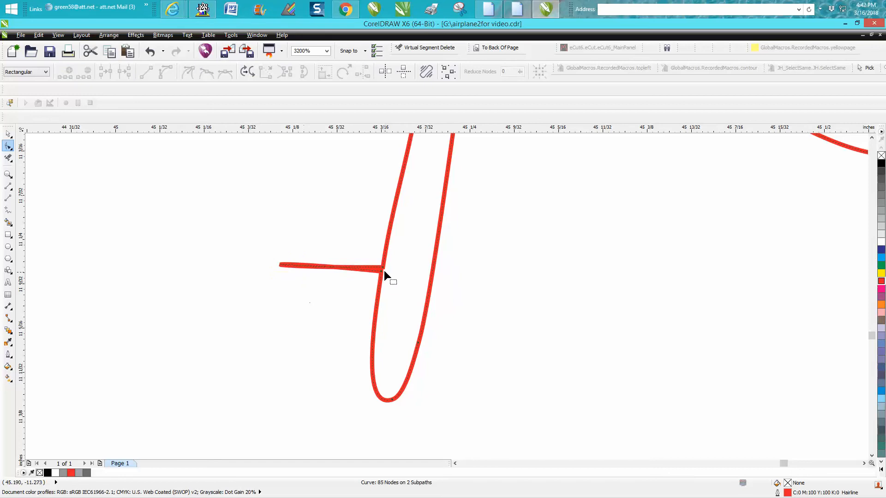
# Delete the leftover node at the stub's base and reshape the left edge with its curve handle to follow the blade tip.
pyautogui.click(384, 270)
pyautogui.press('Delete')
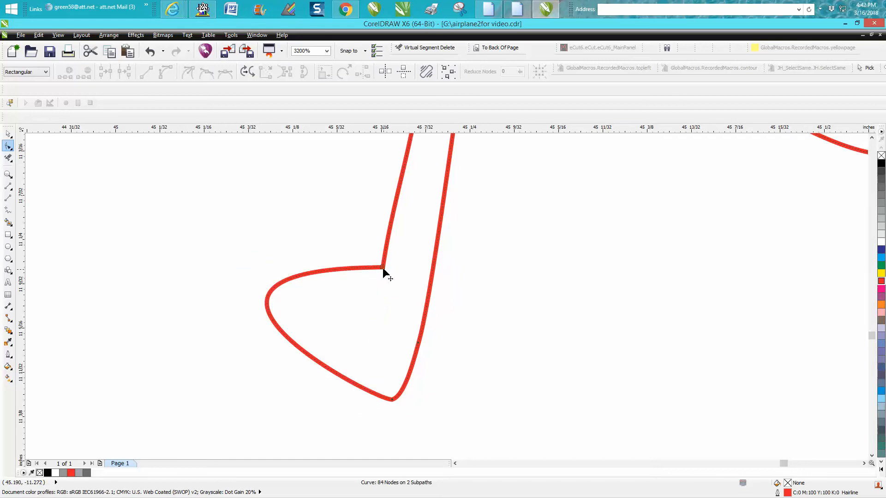
pyautogui.click(383, 269)
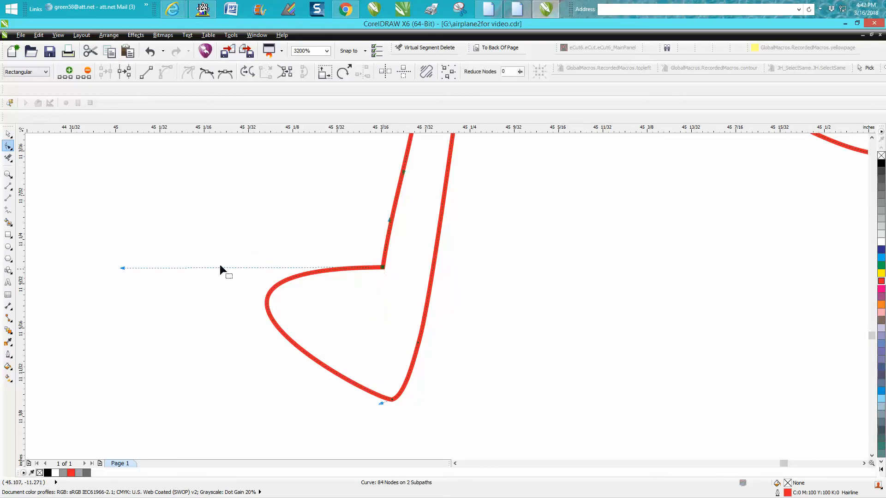
pyautogui.moveTo(121, 268); pyautogui.dragTo(360, 401)
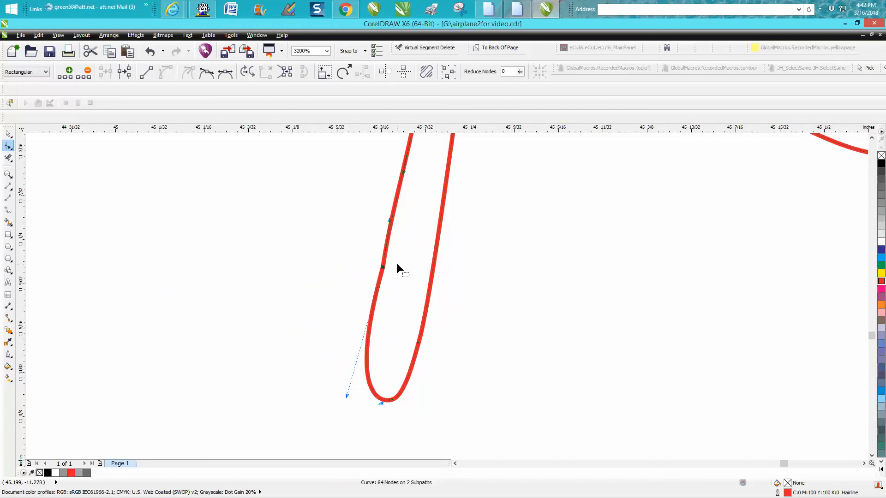
# Delete the stray nodes forming the stub and bumps along both edges of the lower-right blade.
pyautogui.scroll(-1, 455, 286)
pyautogui.scroll(-1, 458, 292)
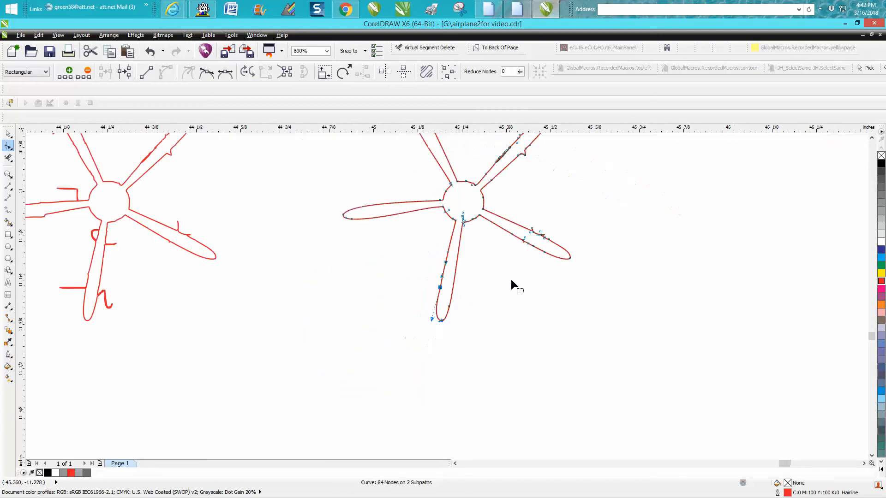
pyautogui.moveTo(549, 269); pyautogui.dragTo(552, 271)
pyautogui.press('Delete')
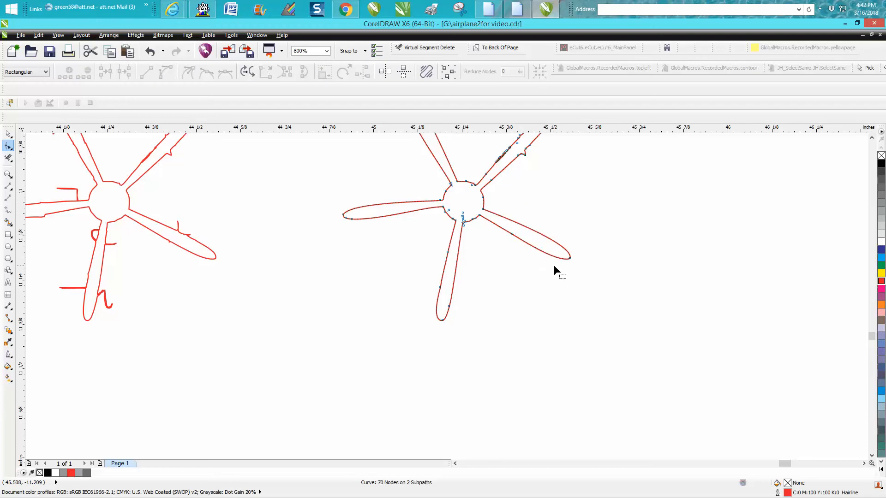
pyautogui.press('Delete')
# Delete the jagged nodes and notches along both edges of the upper-right blade.
pyautogui.scroll(-1, 569, 206)
pyautogui.scroll(-1, 8, 193)
pyautogui.click(8, 174)
pyautogui.moveTo(465, 222); pyautogui.dragTo(550, 273)
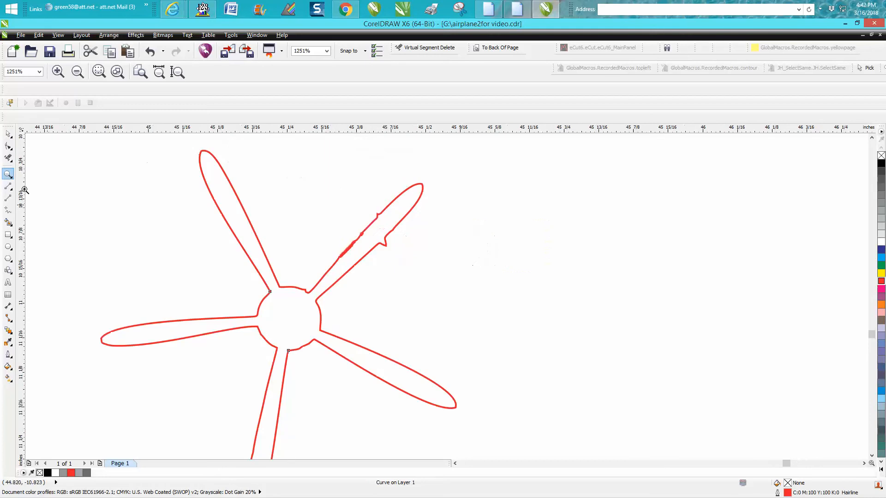
pyautogui.click(8, 146)
pyautogui.moveTo(327, 233); pyautogui.dragTo(400, 274)
pyautogui.press('Delete')
pyautogui.moveTo(358, 197); pyautogui.dragTo(419, 251)
pyautogui.press('Delete')
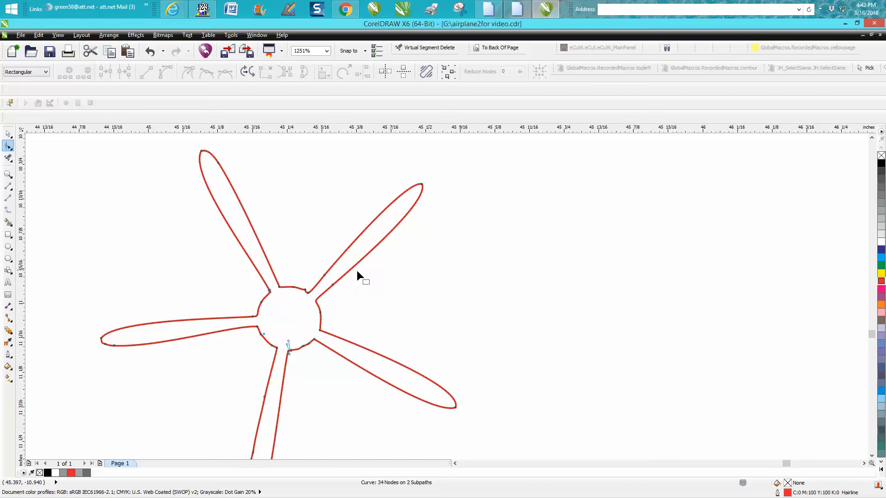
pyautogui.press('Delete')
# Try deleting the clustered nodes where the bottom blade's right edge meets the hub, and undo the deletion.
pyautogui.click(8, 174)
pyautogui.moveTo(253, 328); pyautogui.dragTo(344, 374)
pyautogui.click(8, 146)
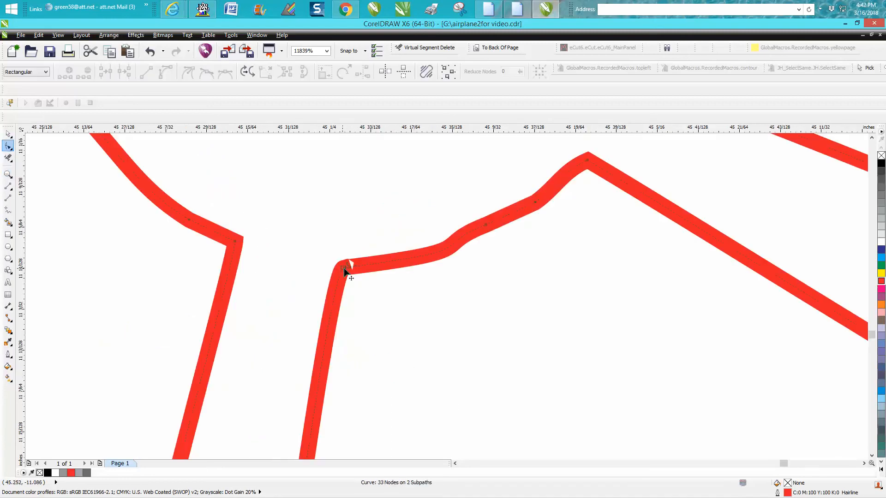
pyautogui.moveTo(338, 252); pyautogui.dragTo(370, 280)
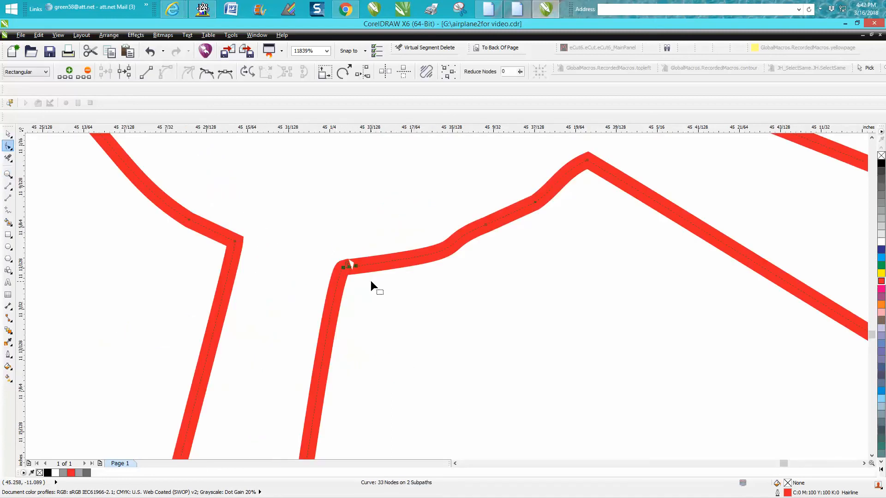
pyautogui.press('Delete')
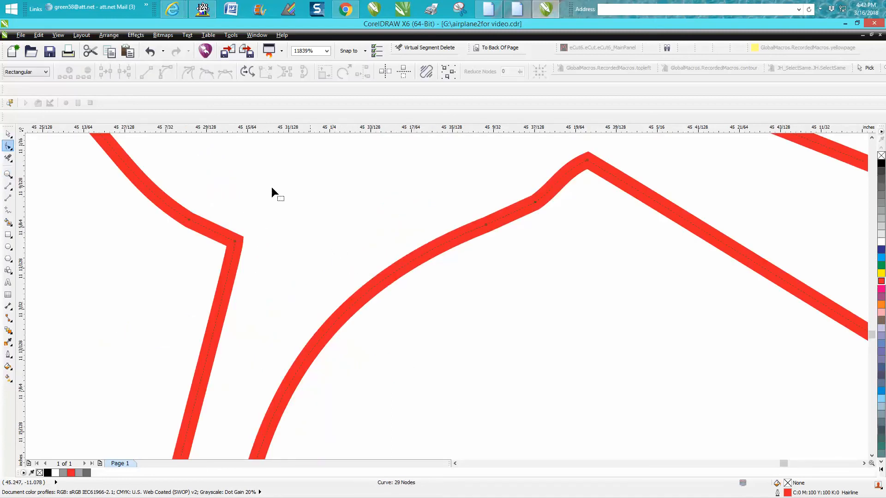
pyautogui.click(150, 51)
# Delete the extra nodes along the hub arc between the bottom and lower-right blades.
pyautogui.doubleClick(355, 266)
pyautogui.click(487, 225)
pyautogui.press('Delete')
pyautogui.press('Delete')
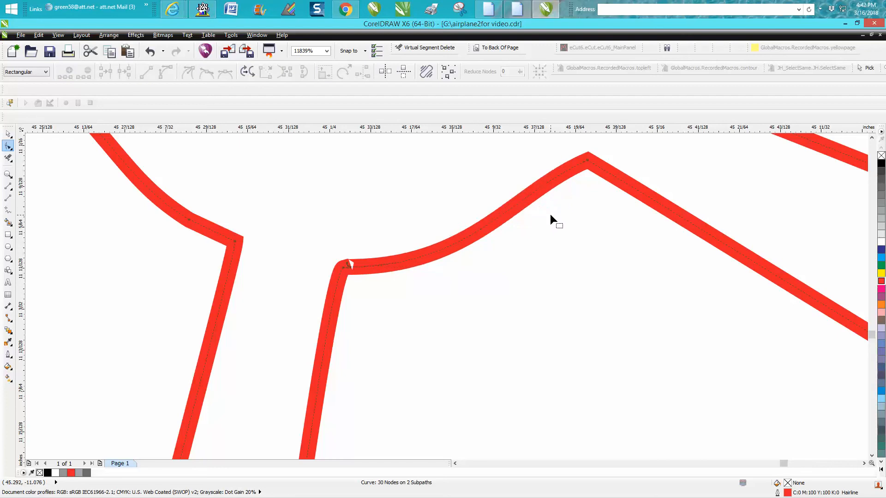
# Reshape that hub arc with its curve handle and delete the extra node at the bottom blade's corner.
pyautogui.click(527, 190)
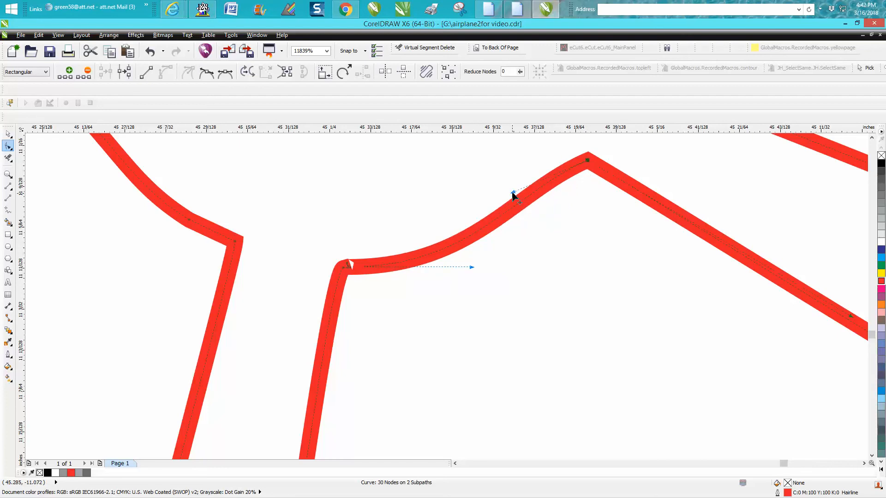
pyautogui.moveTo(513, 193); pyautogui.dragTo(533, 209)
pyautogui.click(348, 267)
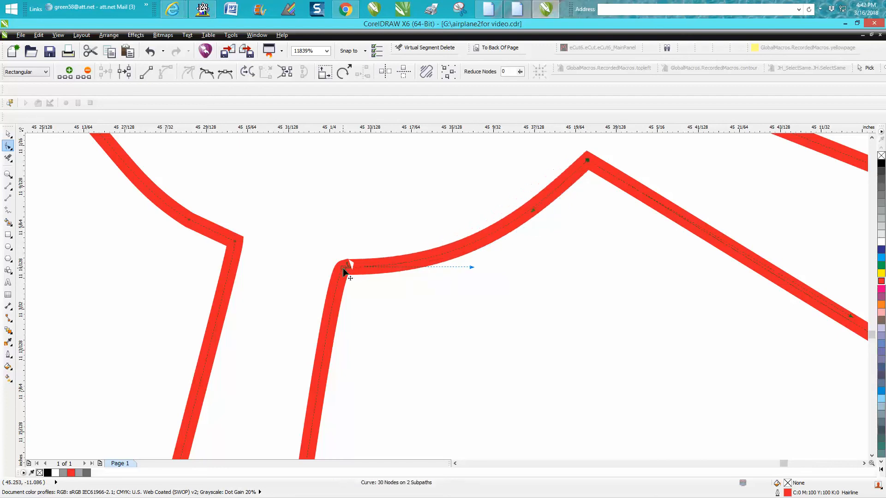
pyautogui.press('Delete')
# Smart Fill the cleaned propeller outline in black to make a solid copy.
pyautogui.scroll(-5, 400, 273)
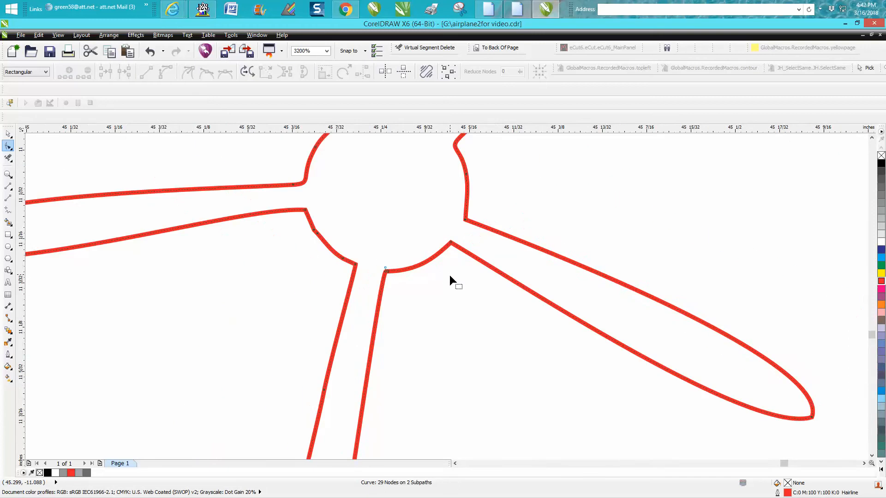
pyautogui.scroll(-1, 450, 275)
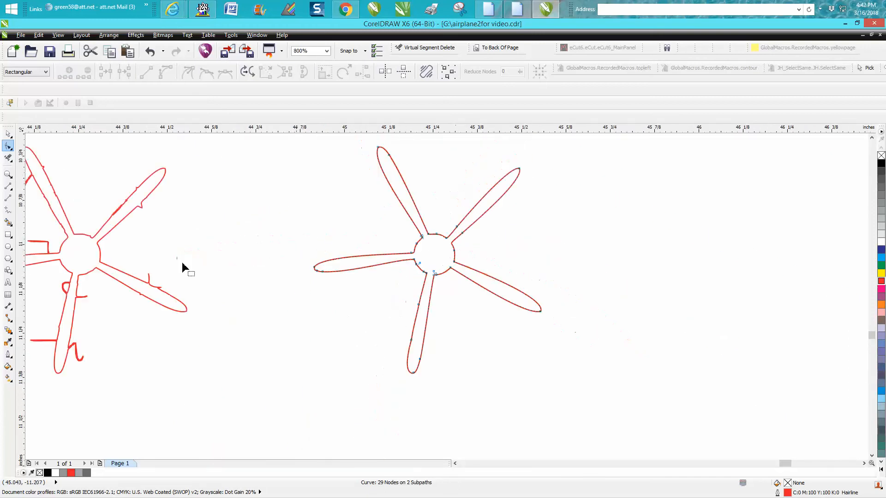
pyautogui.click(8, 222)
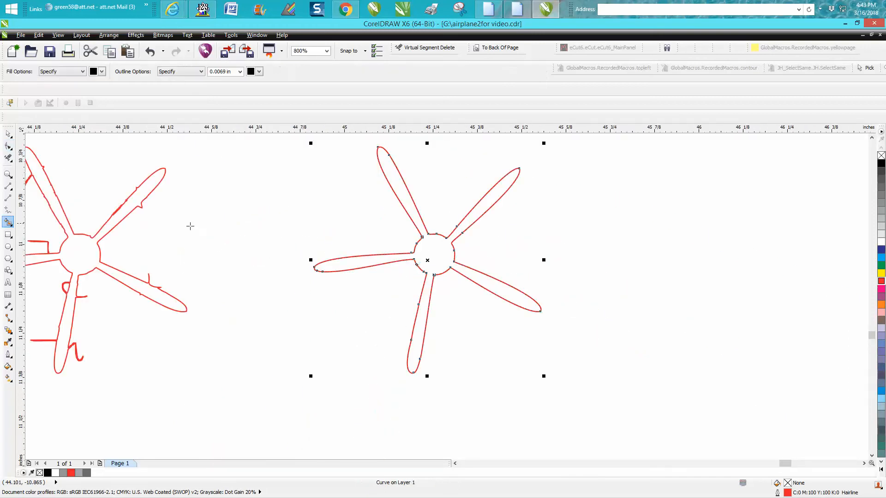
pyautogui.click(434, 247)
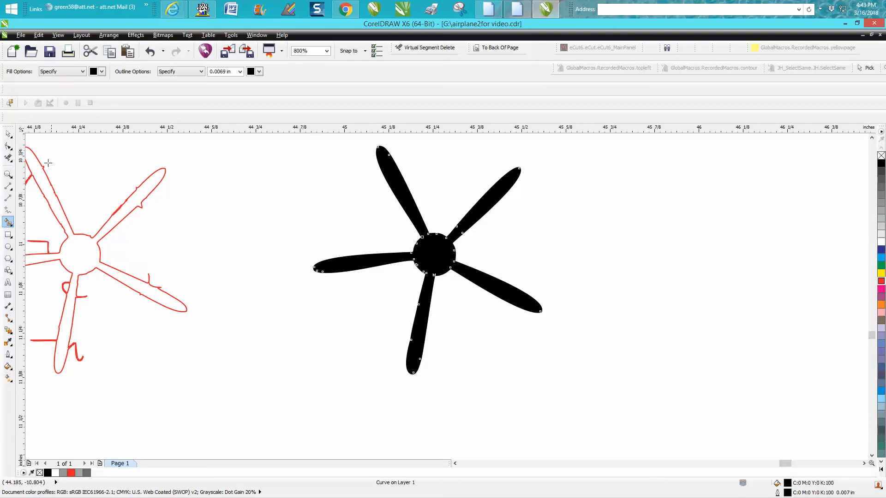
# Move the black-filled propeller copy 1 inch to the right of the cleaned outline.
pyautogui.click(7, 134)
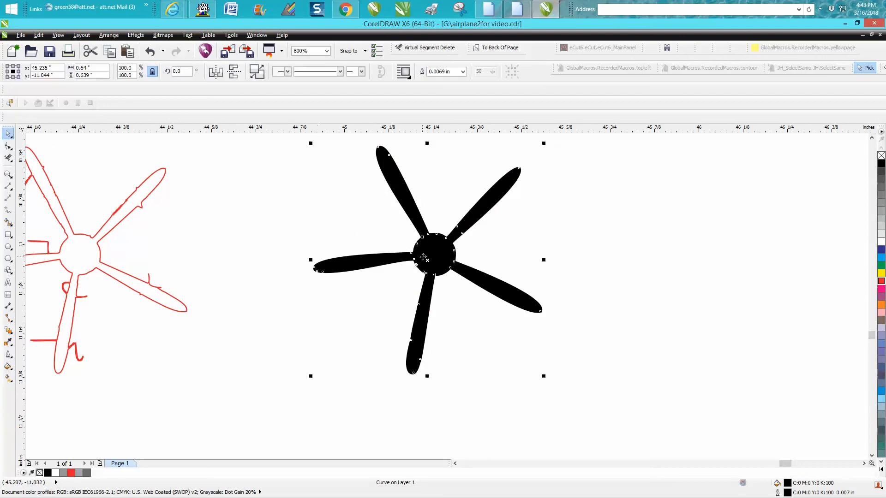
pyautogui.moveTo(433, 254); pyautogui.dragTo(624, 261)
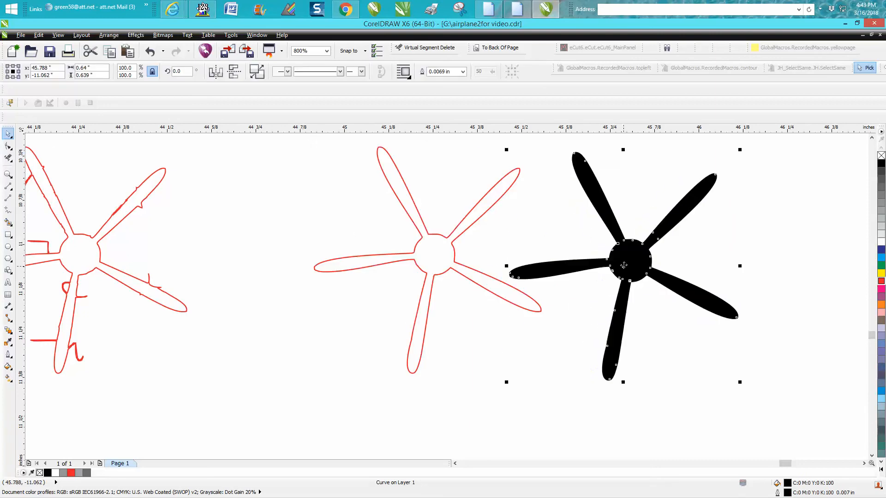
pyautogui.click(150, 51)
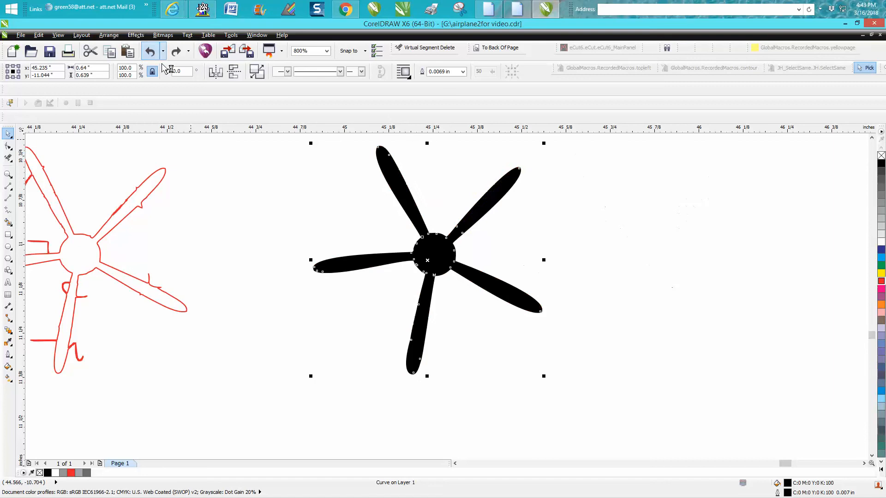
pyautogui.press('Right')
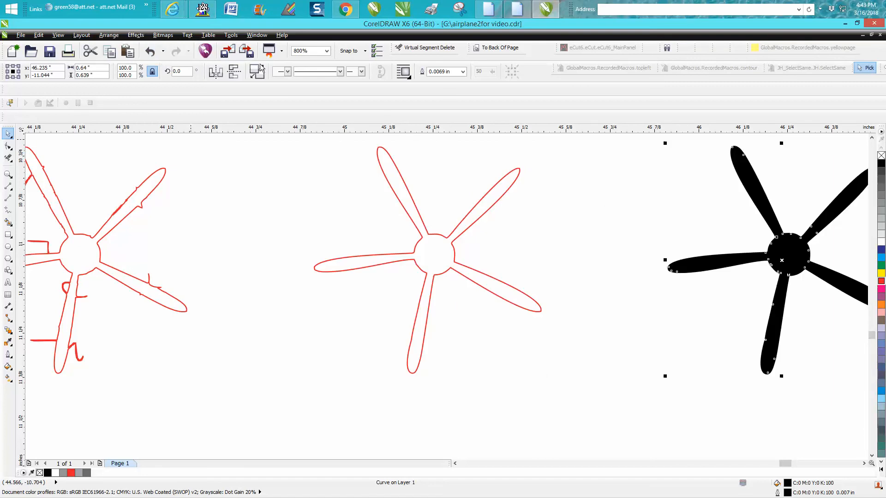
# Remove the new propeller copy's fill and give it a red hairline outline.
pyautogui.click(882, 156)
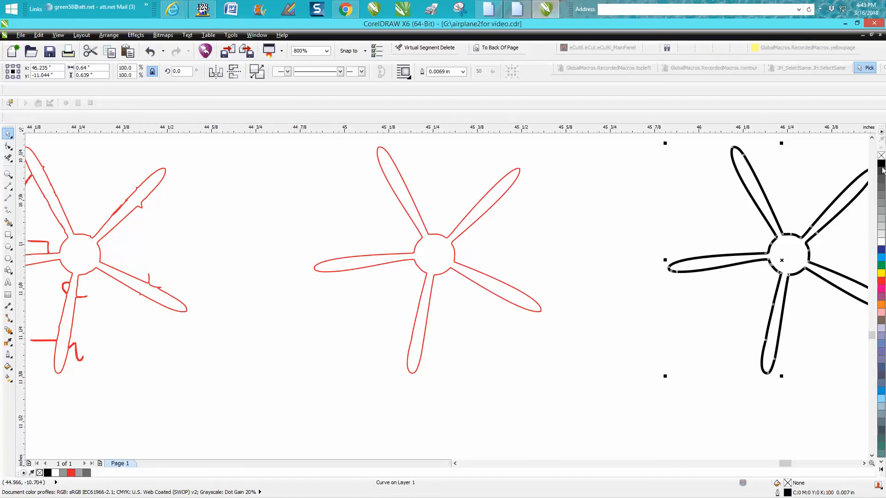
pyautogui.rightClick(881, 281)
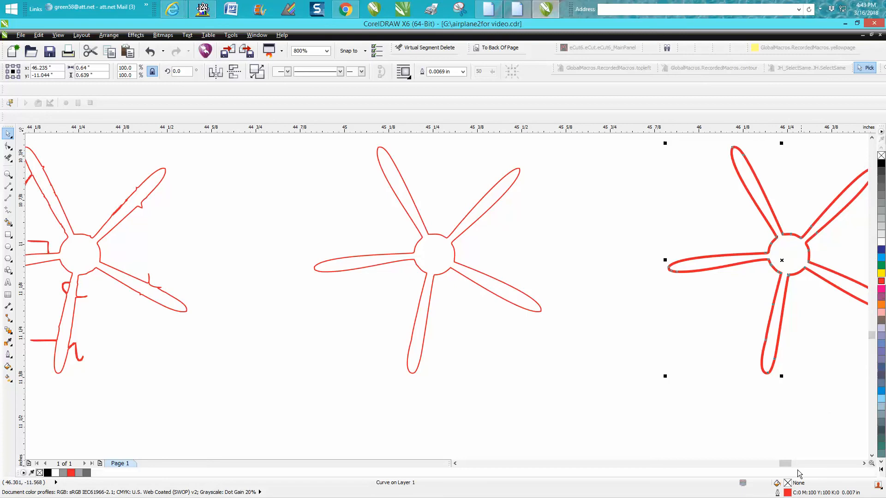
pyautogui.doubleClick(796, 494)
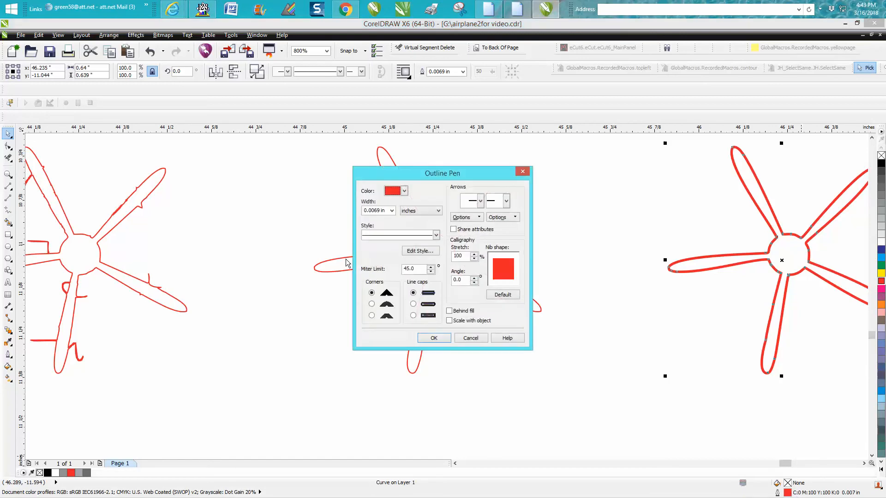
pyautogui.click(391, 210)
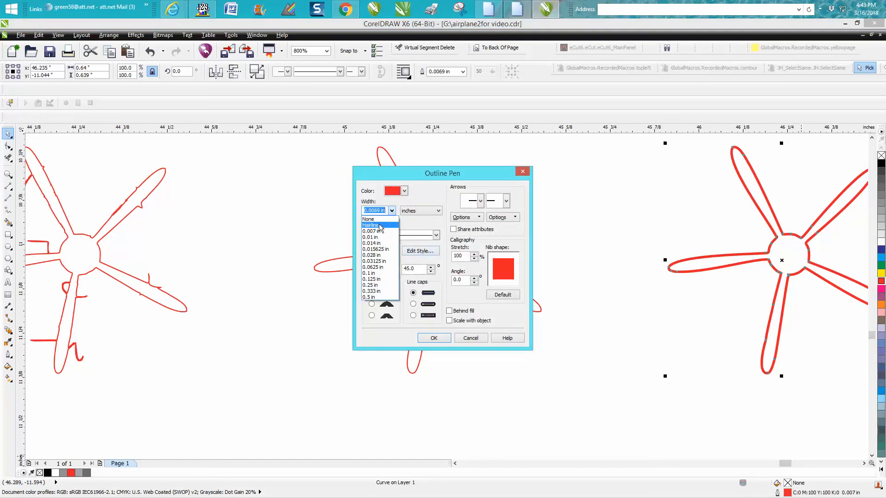
pyautogui.click(374, 219)
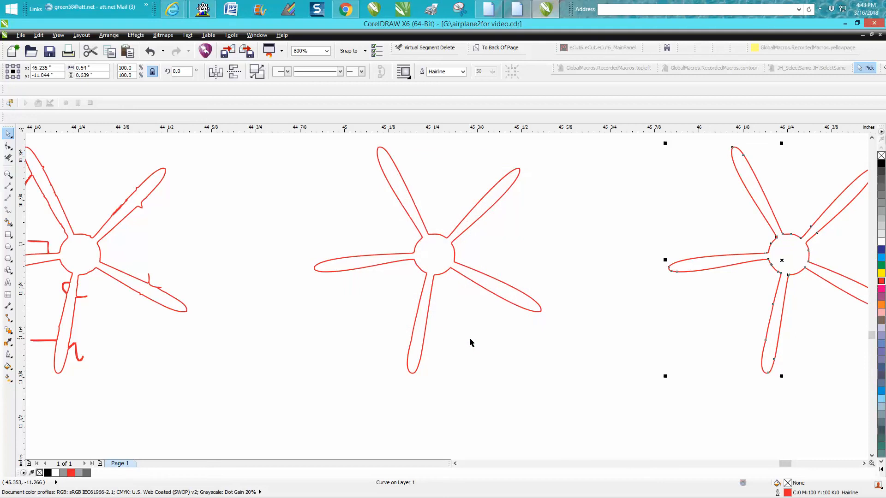
# Move the new outlined propeller copy 3 inches left, past the other two, to sit beneath the airplane at x 43.235 in.
pyautogui.press('Delete')
pyautogui.press('Tab')
pyautogui.press('Tab')
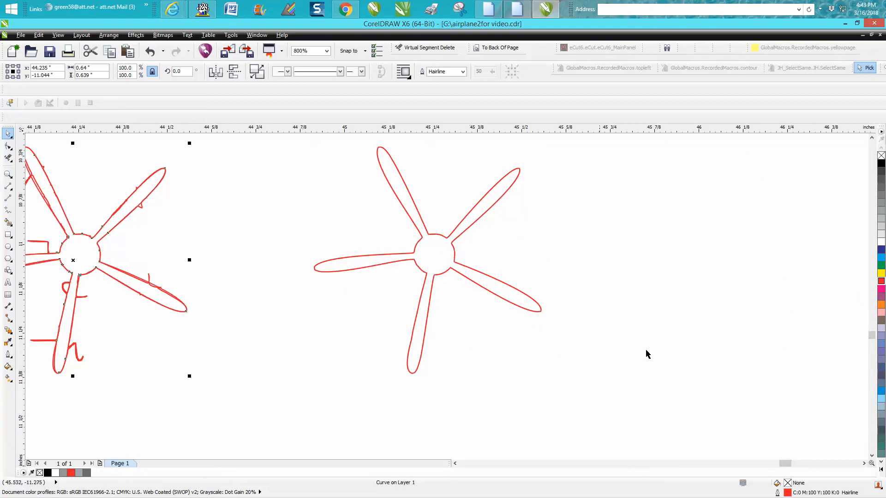
pyautogui.scroll(-1, 606, 351)
pyautogui.press('Left')
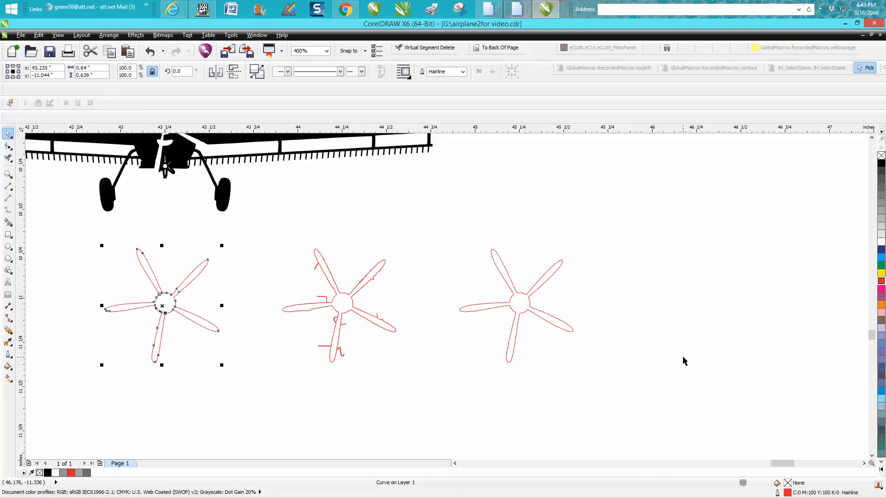
# Move the red propeller outline 1 inch up onto the airplane and check how closely it covers the original blades.
pyautogui.press('Up')
pyautogui.scroll(-2, 712, 358)
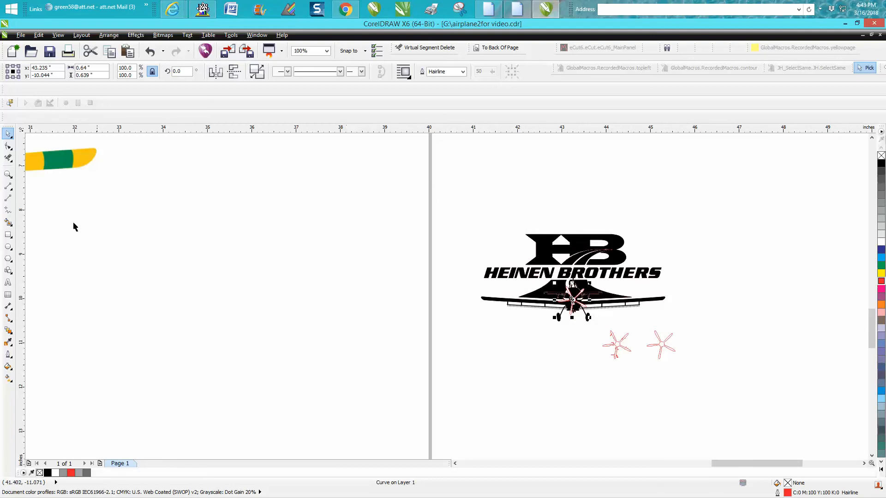
pyautogui.click(8, 175)
pyautogui.moveTo(514, 253); pyautogui.dragTo(636, 354)
pyautogui.moveTo(380, 221); pyautogui.dragTo(559, 359)
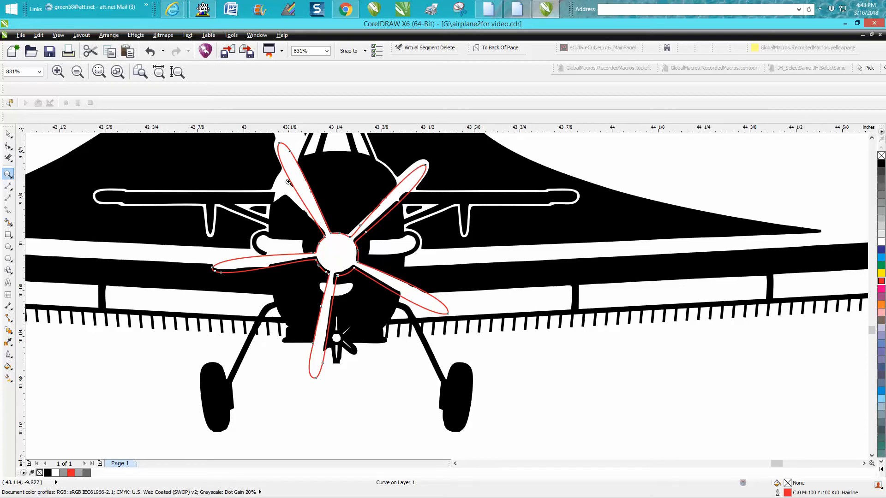
pyautogui.press('space')
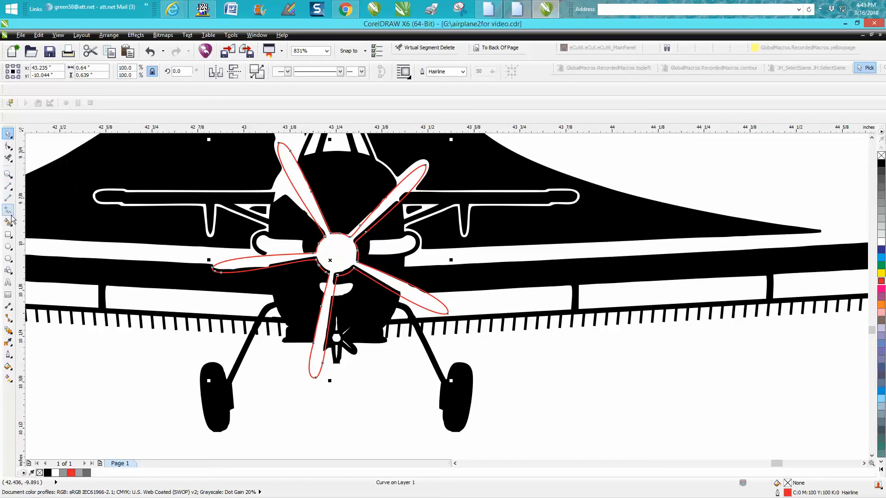
# Smart Fill the propeller area on the airplane in black, then remove the new copy's outline and fill.
pyautogui.click(8, 222)
pyautogui.click(342, 249)
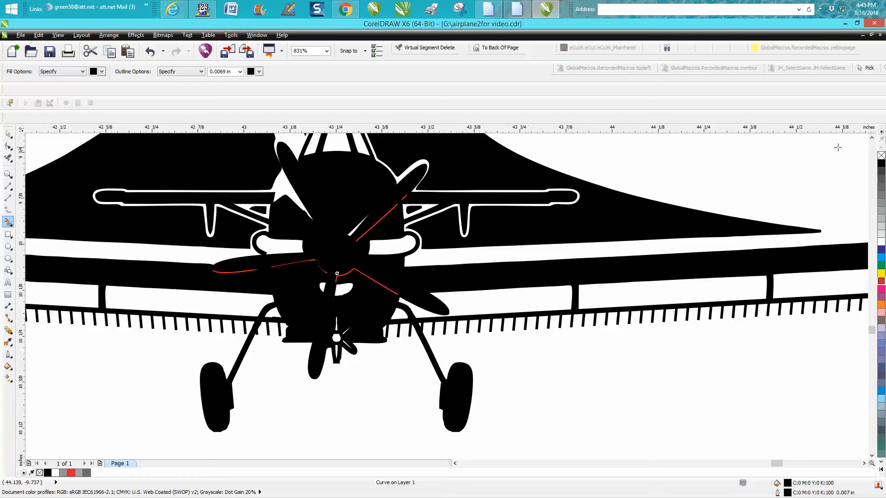
pyautogui.rightClick(881, 155)
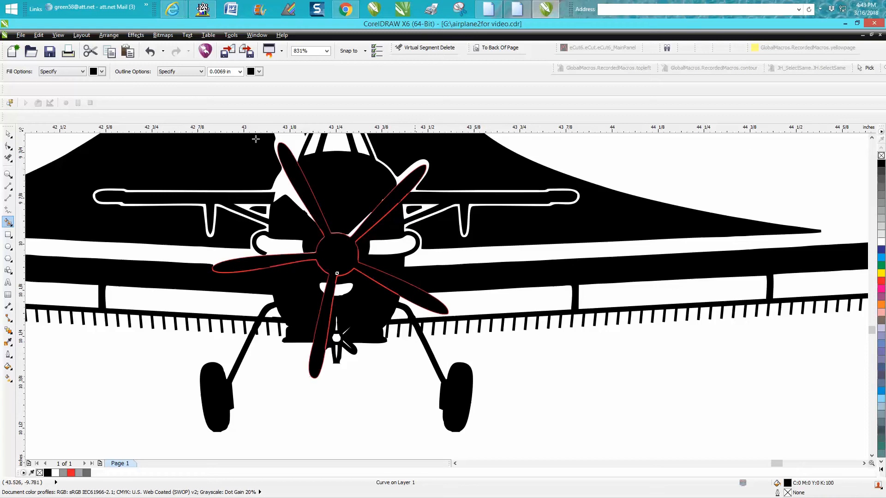
pyautogui.click(881, 155)
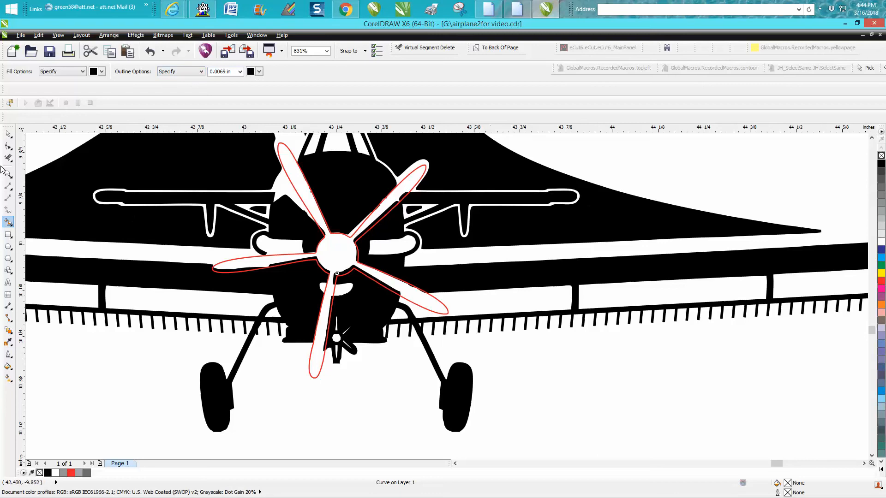
# Move the unfilled propeller copy off the airplane and delete it, then move the red outline 1 inch down beneath the airplane.
pyautogui.click(7, 134)
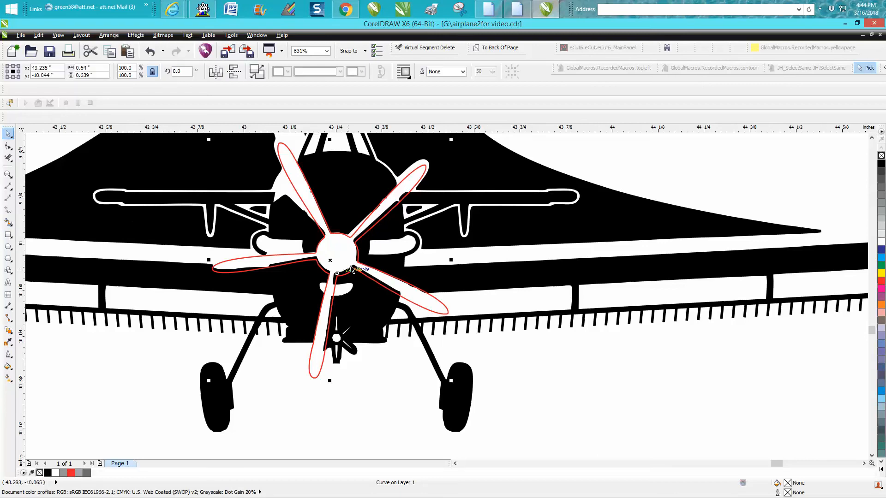
pyautogui.scroll(-1, 346, 262)
pyautogui.press('Down')
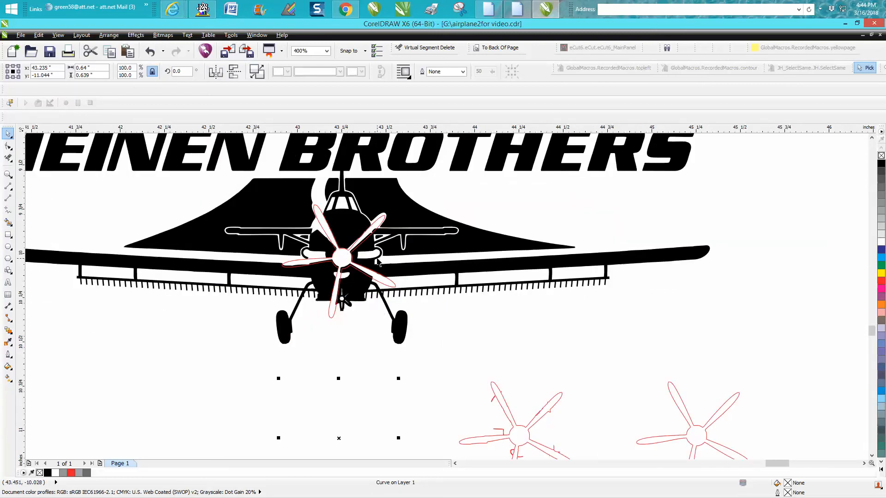
pyautogui.press('Delete')
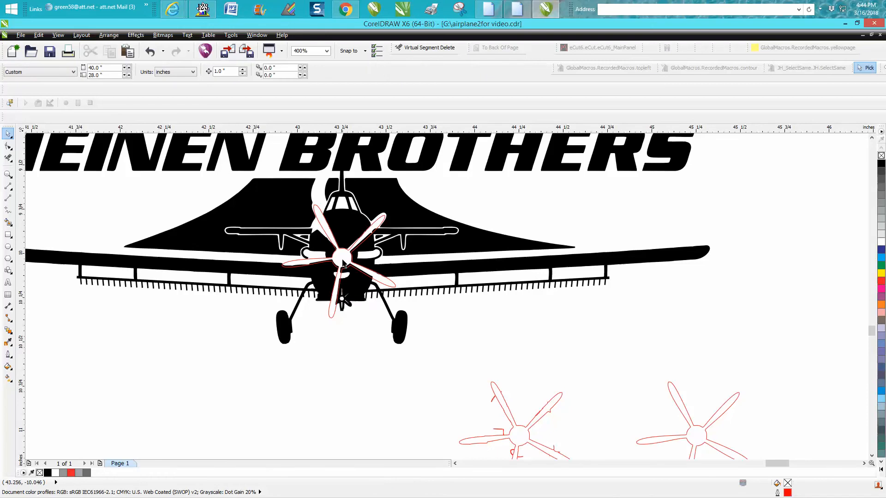
pyautogui.click(342, 261)
pyautogui.press('Down')
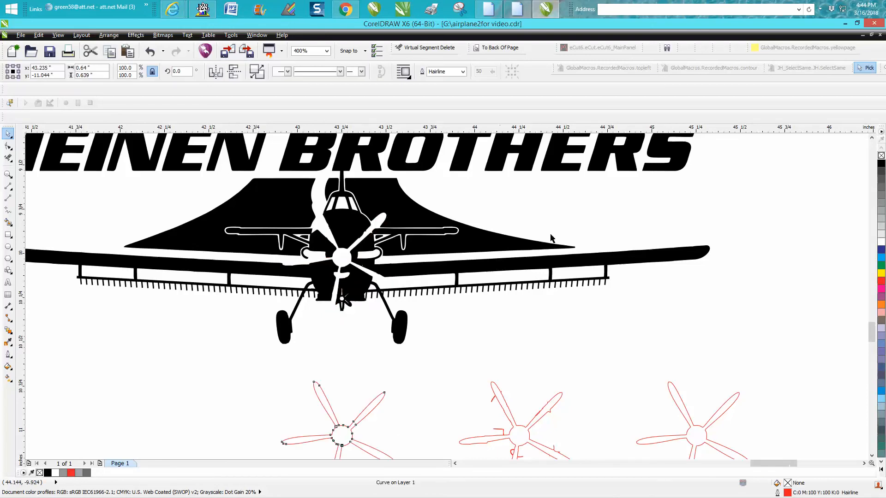
# Fill the propeller outline with black, remove its outline and move it 1 inch up onto the airplane.
pyautogui.scroll(-1, 529, 240)
pyautogui.click(881, 165)
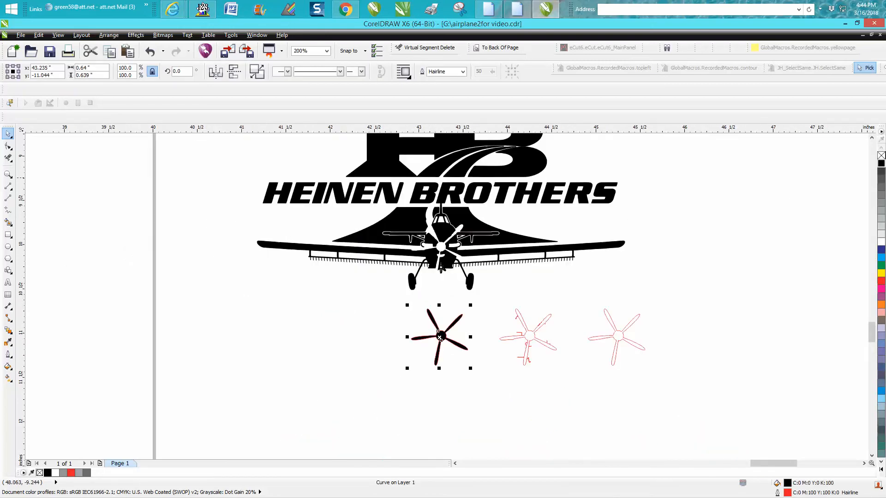
pyautogui.rightClick(881, 156)
pyautogui.press('Up')
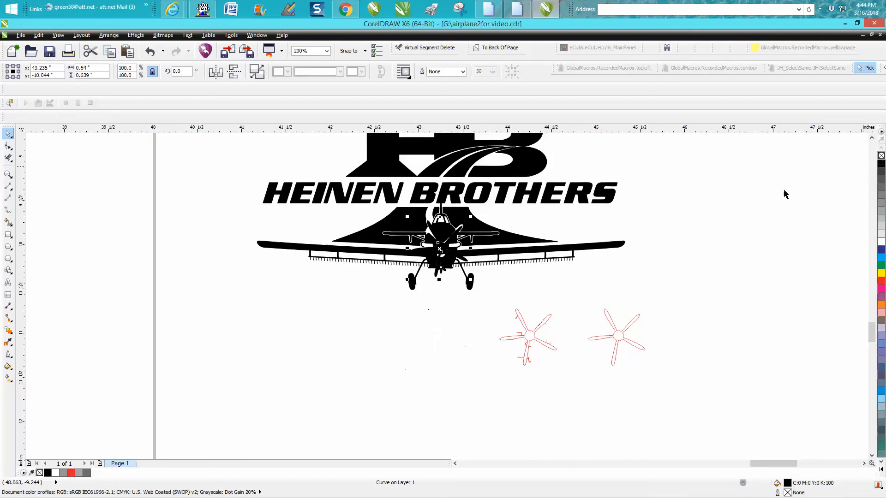
pyautogui.click(8, 174)
pyautogui.moveTo(396, 217); pyautogui.dragTo(524, 291)
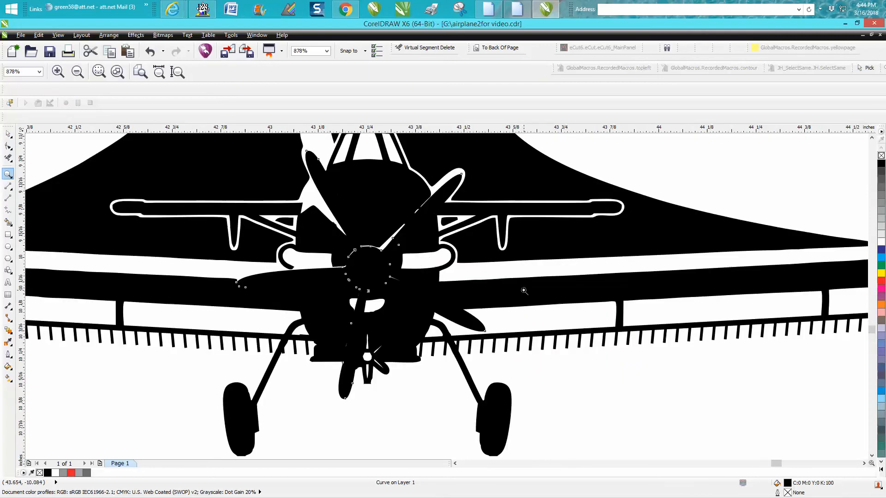
pyautogui.scroll(-2, 522, 289)
pyautogui.click(8, 134)
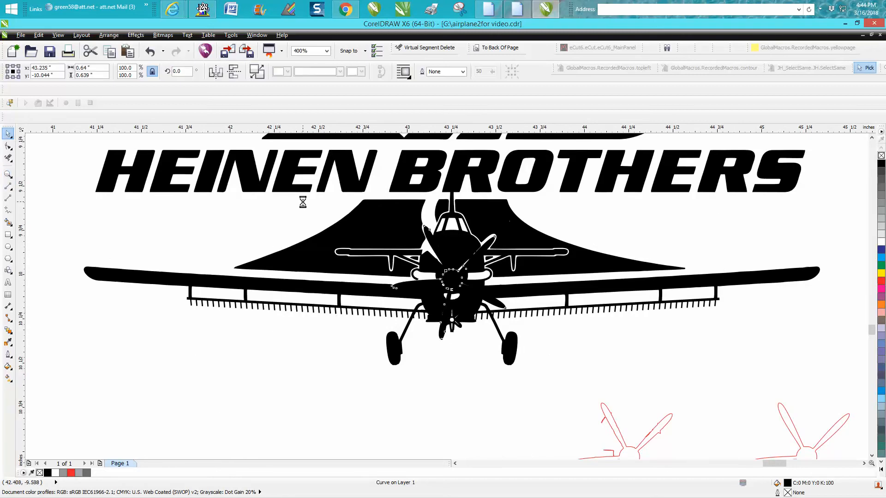
# Move the black propeller 1 inch down beneath the airplane and turn it into an unfilled red hairline outline.
pyautogui.press('Down')
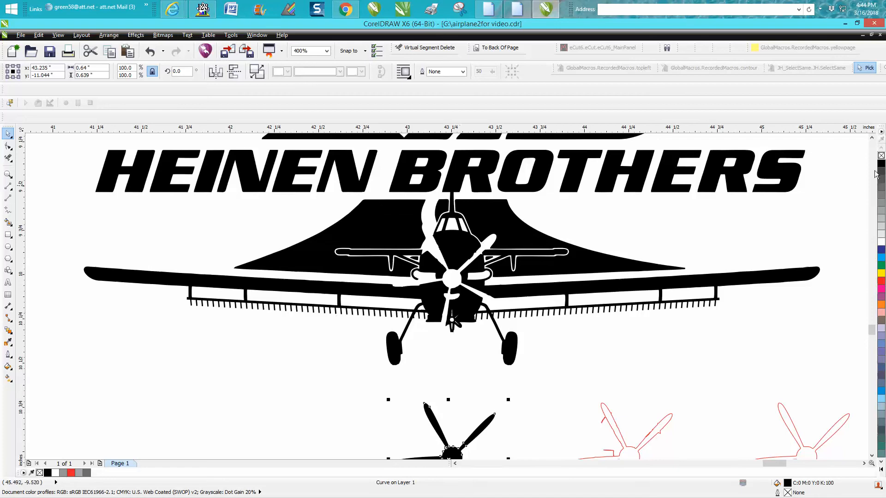
pyautogui.click(881, 157)
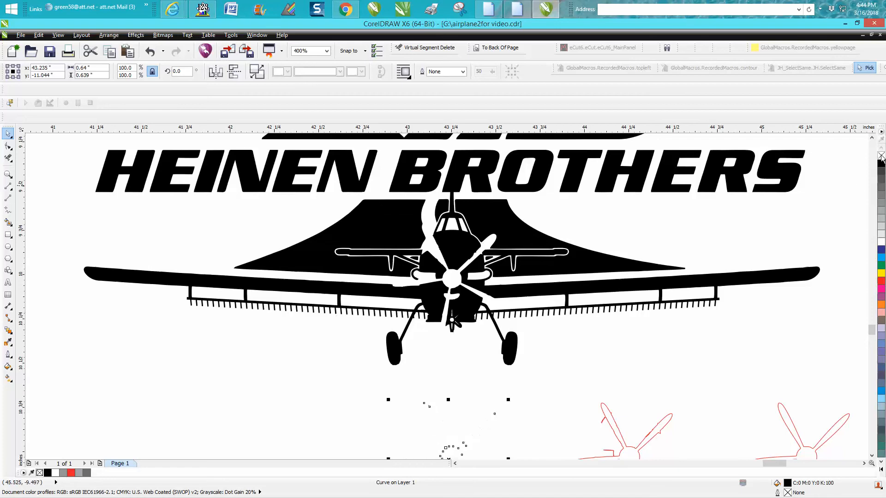
pyautogui.rightClick(881, 280)
# Open the Contour settings for the red propeller outline beneath the airplane.
pyautogui.scroll(-1, 572, 345)
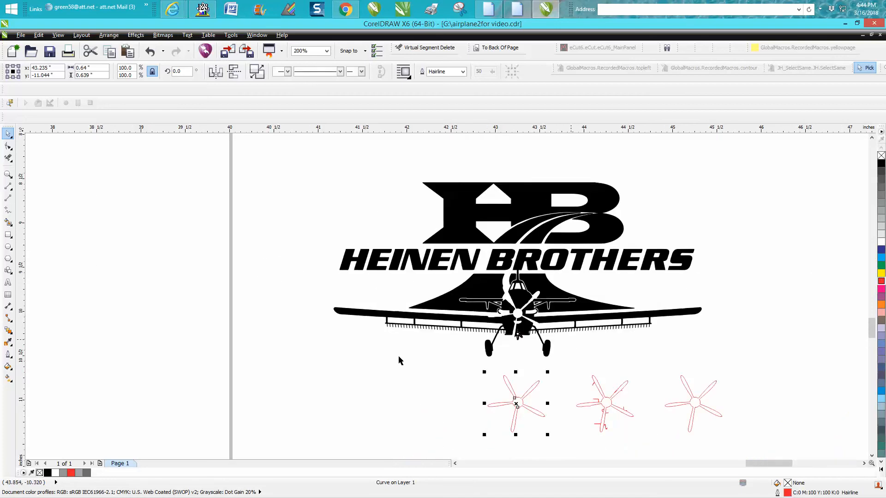
pyautogui.click(7, 175)
pyautogui.moveTo(464, 357); pyautogui.dragTo(598, 440)
pyautogui.click(8, 133)
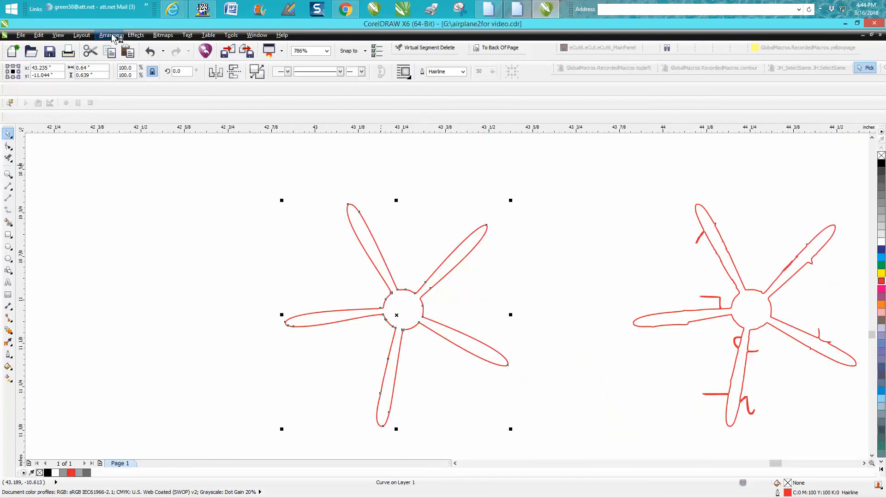
pyautogui.click(136, 36)
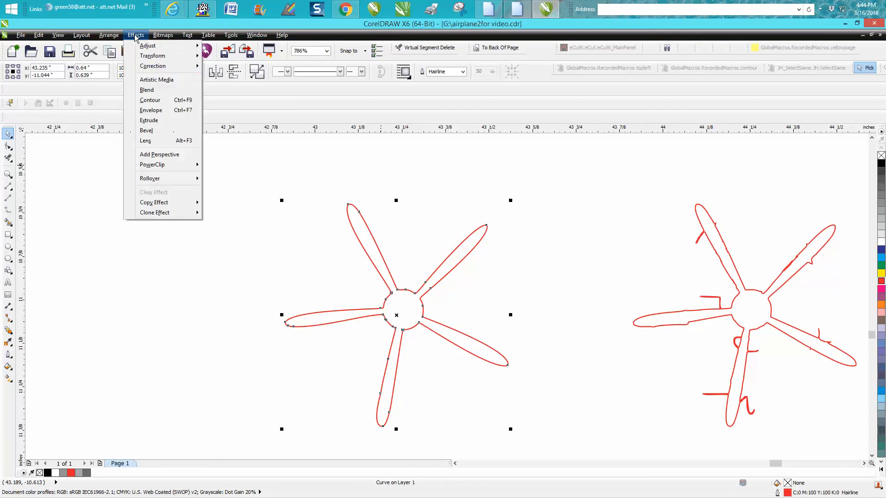
pyautogui.click(153, 102)
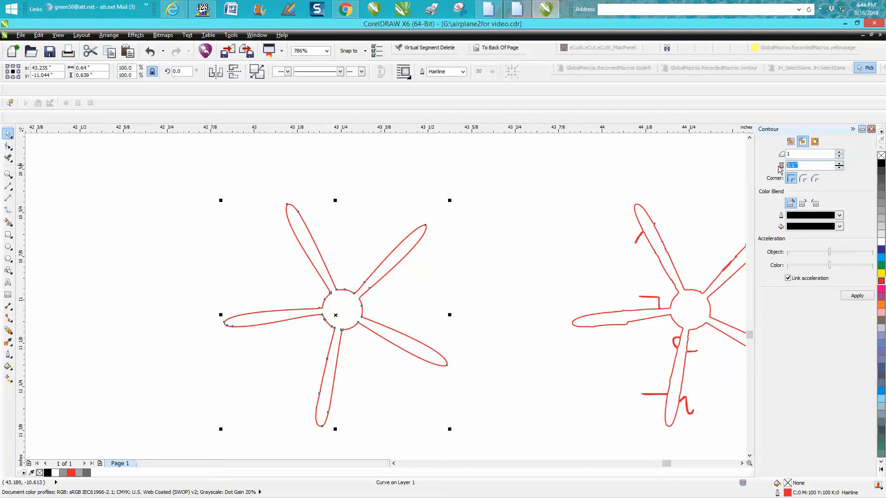
# Try a one-step inside contour with a 0.05 in offset on the propeller outline, and undo it.
pyautogui.write('.05')
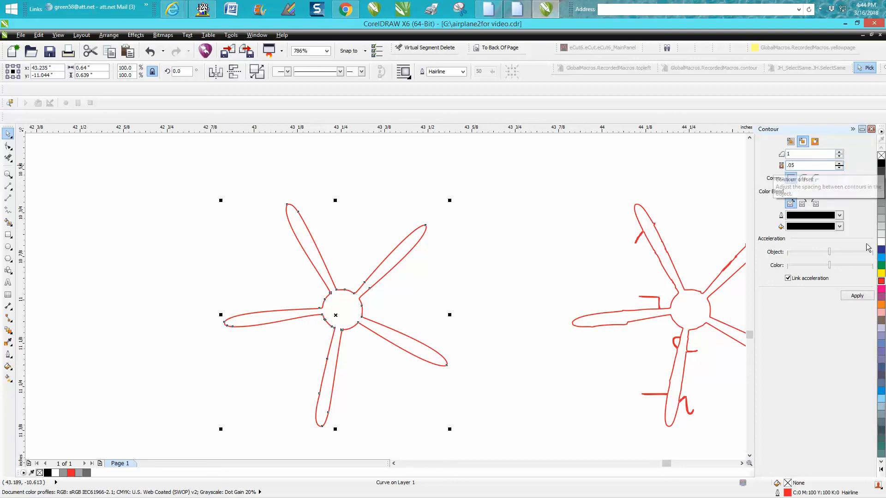
pyautogui.click(857, 295)
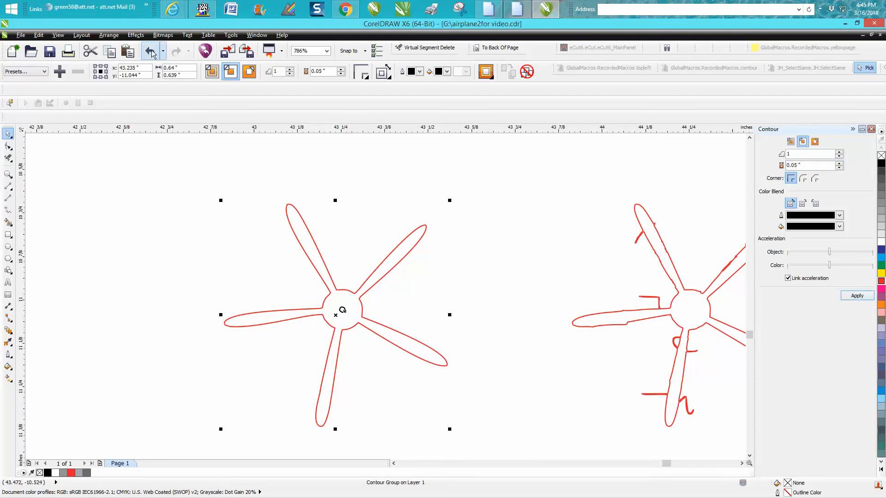
pyautogui.hotkey('ctrl', 'z')
# Apply a one-step inside contour with a 0.005 in offset to the propeller outline.
pyautogui.doubleClick(785, 165)
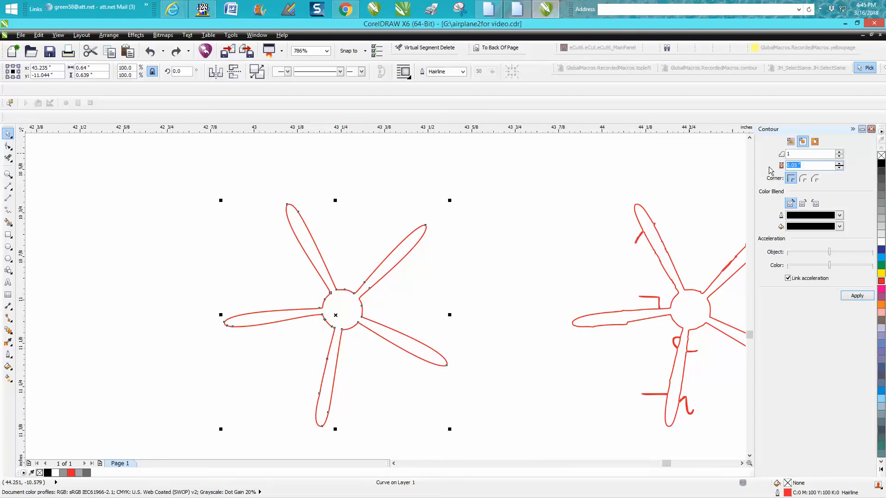
pyautogui.write('.005')
pyautogui.click(857, 296)
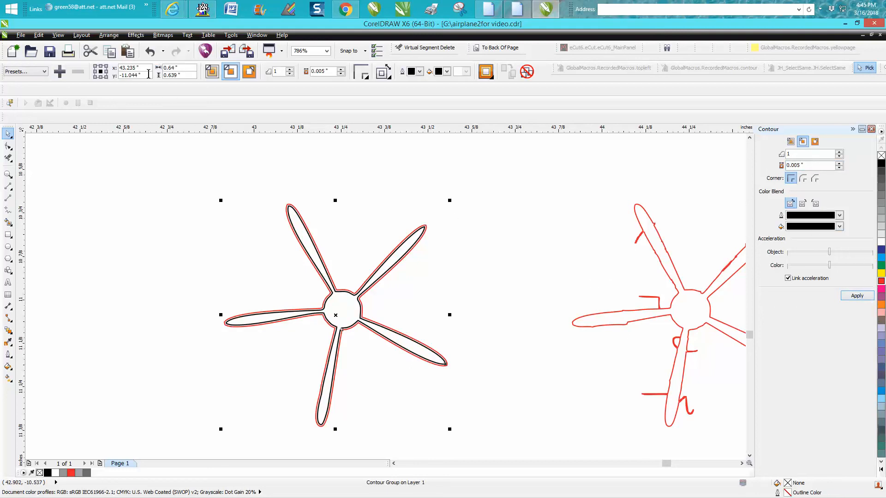
# Break the contour group apart and move the thinner inner propeller 1 inch to the left.
pyautogui.click(108, 35)
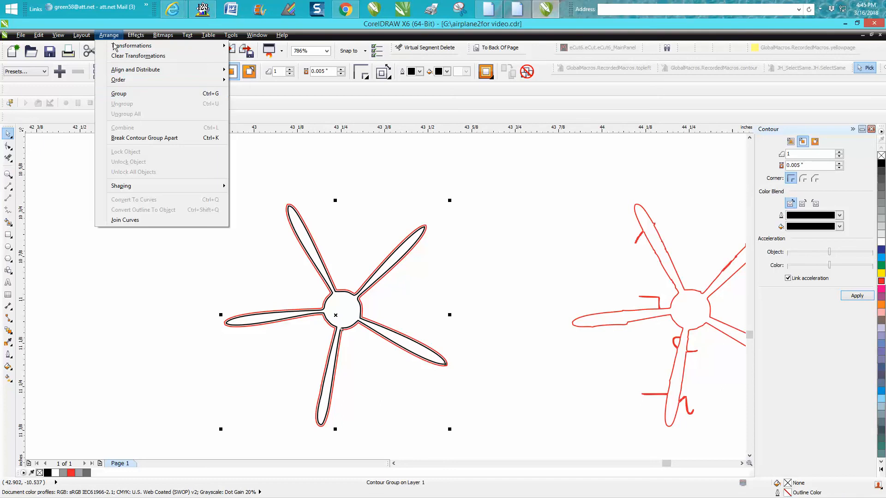
pyautogui.click(149, 138)
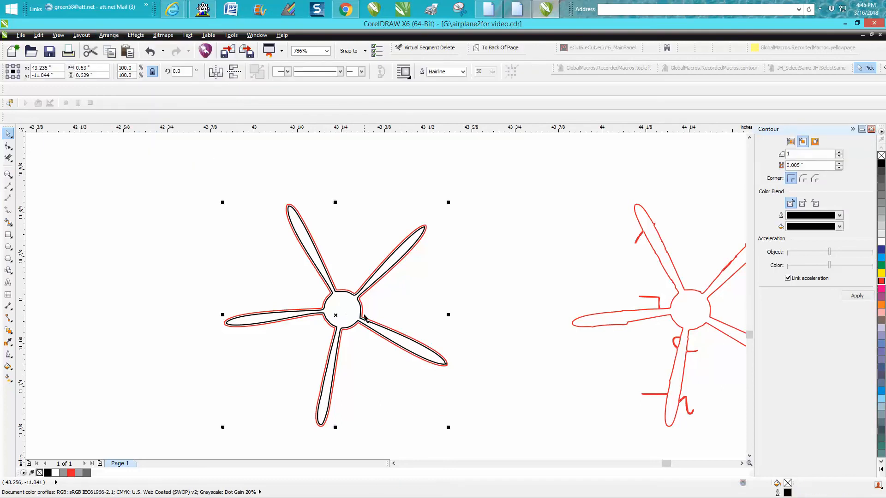
pyautogui.press('Left')
# Move the three red propeller outlines 3 inches right, and the thin black-outlined propeller 1 inch right to sit beneath the airplane.
pyautogui.press('F3')
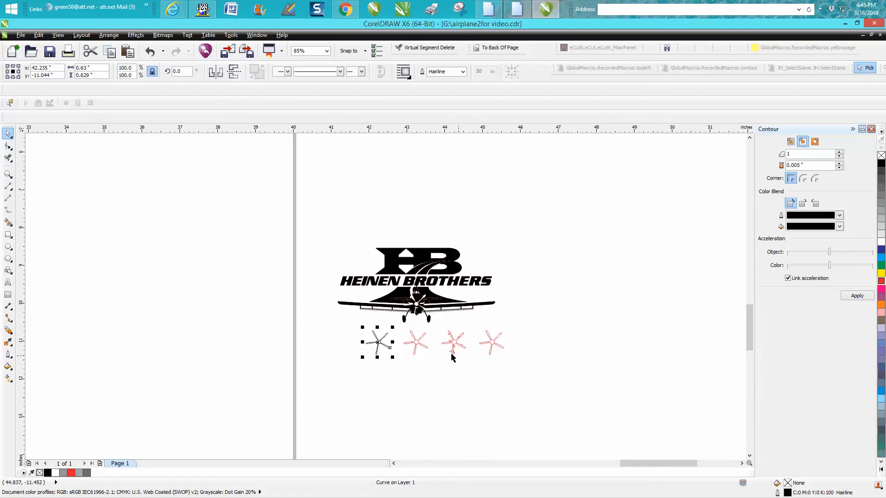
pyautogui.moveTo(404, 326); pyautogui.dragTo(530, 371)
pyautogui.press('Right')
pyautogui.press('Right')
pyautogui.press('Right')
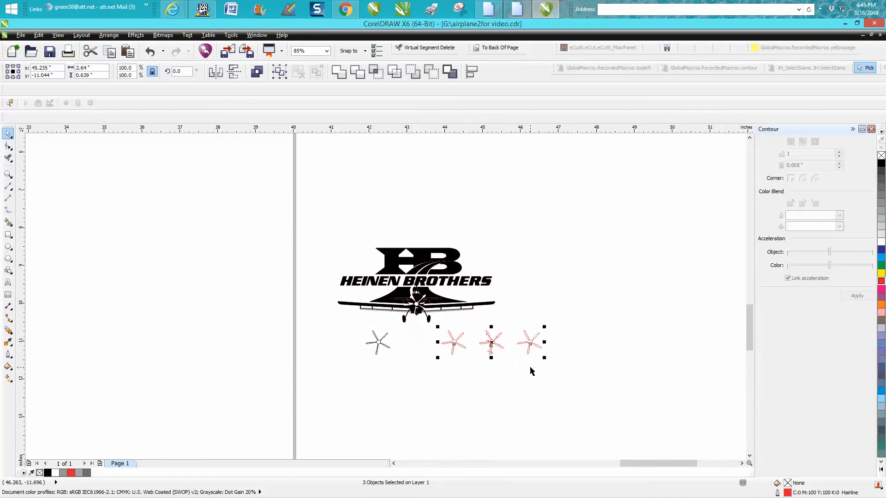
pyautogui.click(379, 347)
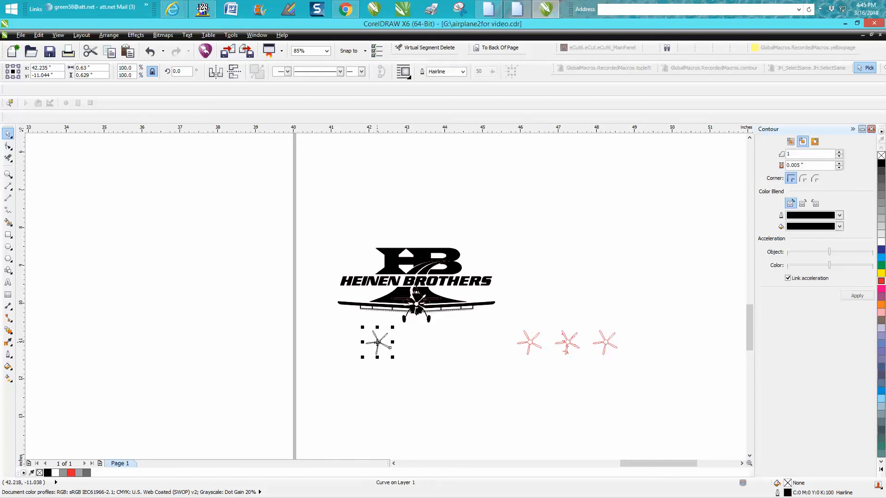
pyautogui.press('Right')
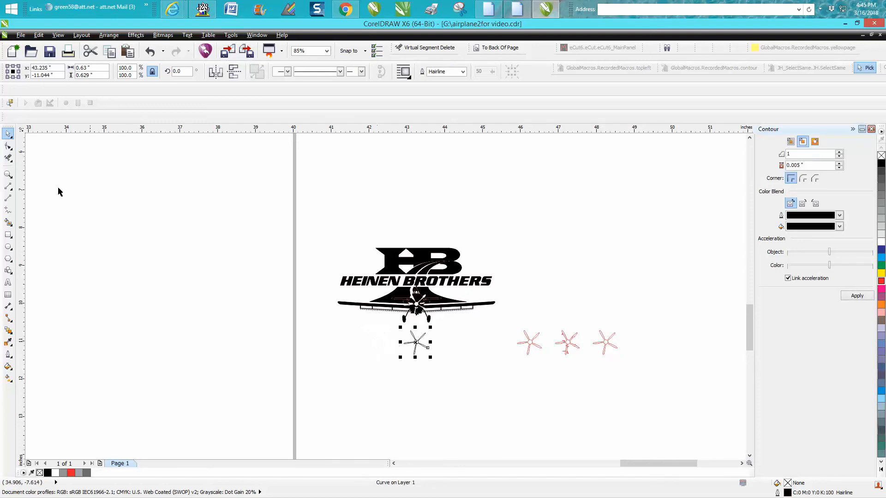
# Fill the thin propeller with black, remove its outline, and move it 1 inch up onto the airplane.
pyautogui.click(8, 175)
pyautogui.moveTo(392, 326); pyautogui.dragTo(486, 376)
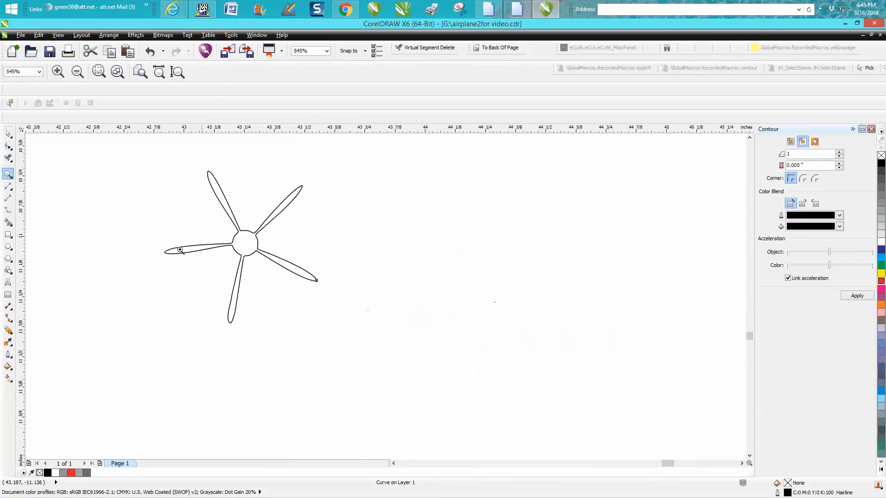
pyautogui.click(8, 134)
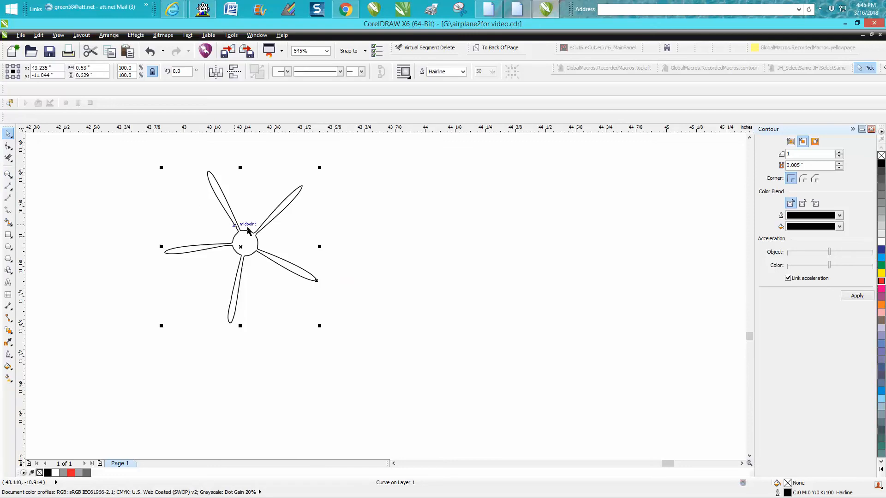
pyautogui.click(882, 165)
pyautogui.rightClick(881, 157)
pyautogui.press('Up')
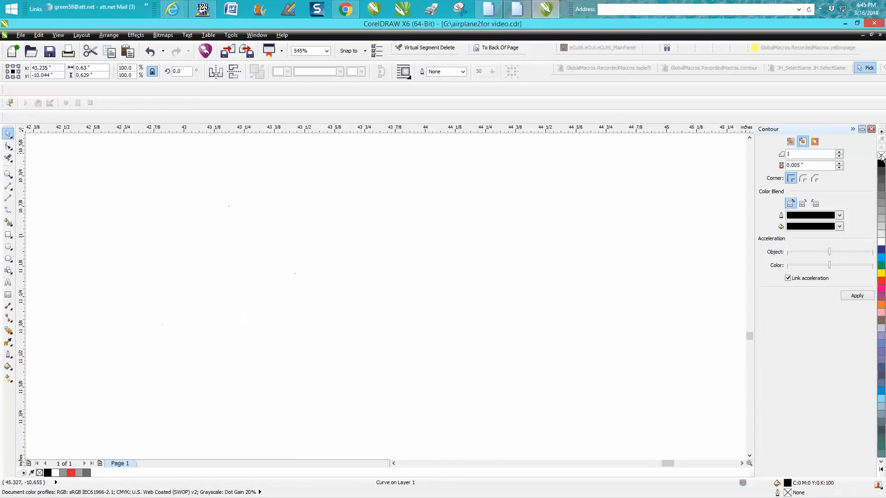
pyautogui.press('F3')
pyautogui.scroll(-2, 733, 161)
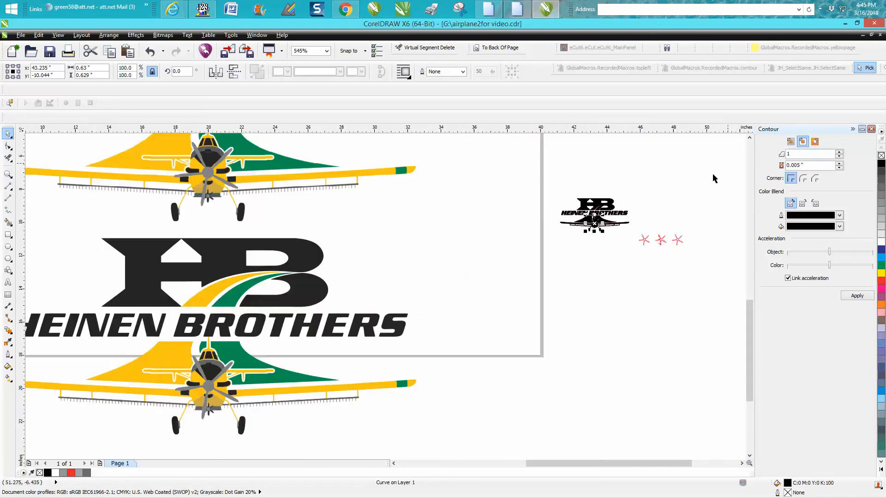
pyautogui.click(8, 174)
pyautogui.moveTo(590, 225); pyautogui.dragTo(631, 249)
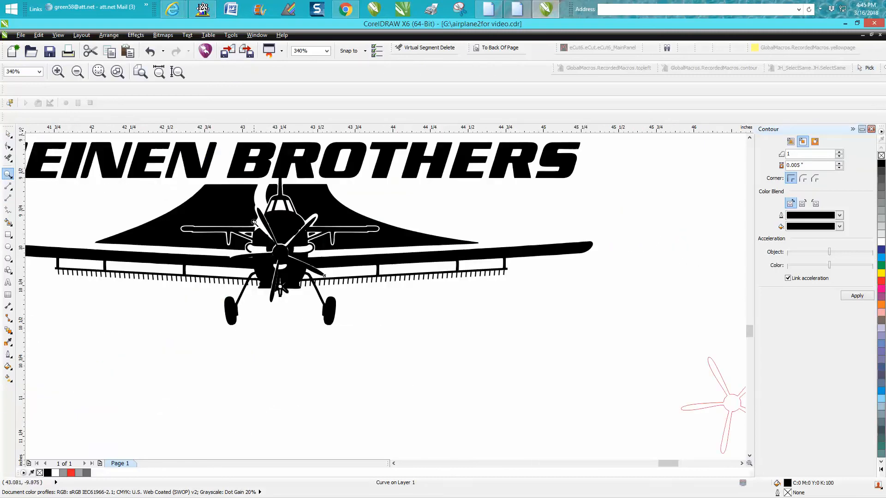
# Examine the nodes and jagged edges of the black fuselage pieces beside the two upper propeller blades.
pyautogui.moveTo(249, 203); pyautogui.dragTo(362, 271)
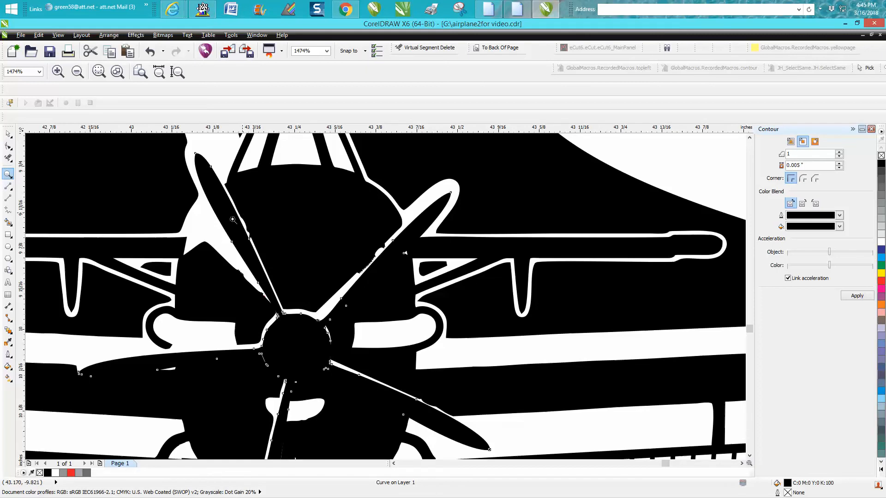
pyautogui.moveTo(187, 219); pyautogui.dragTo(354, 325)
pyautogui.click(8, 145)
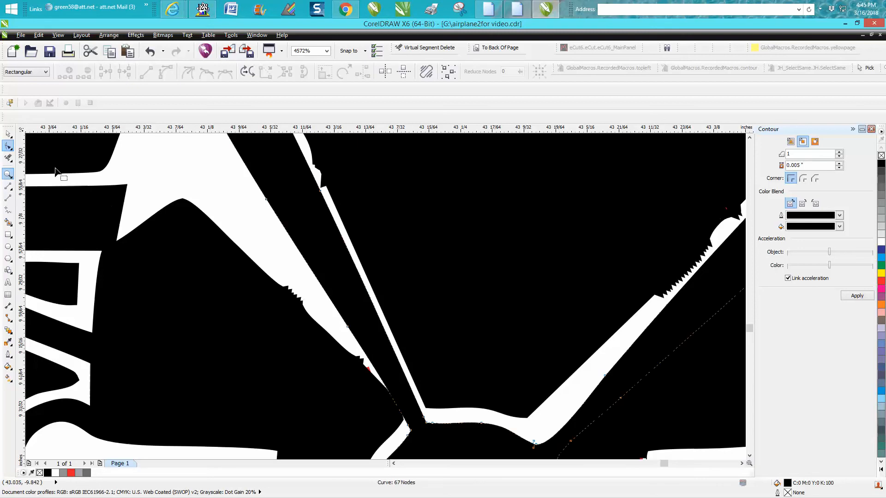
pyautogui.click(272, 287)
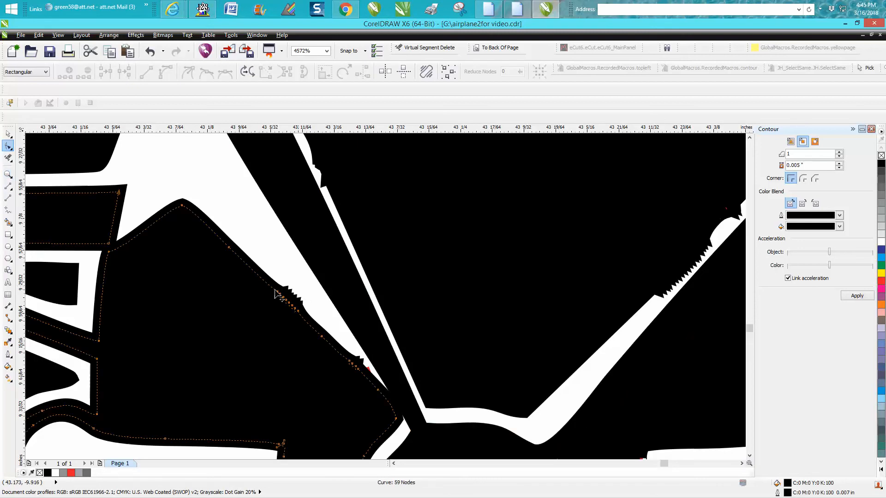
pyautogui.scroll(-2, 273, 287)
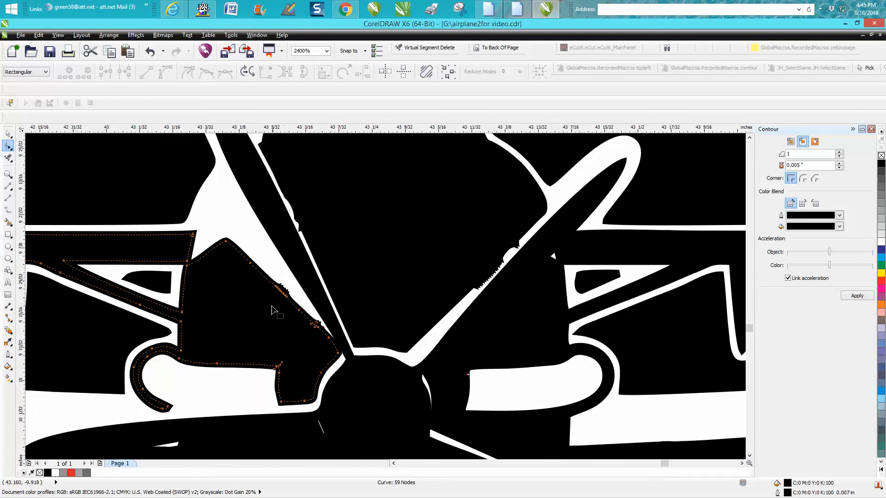
pyautogui.scroll(-1, 272, 307)
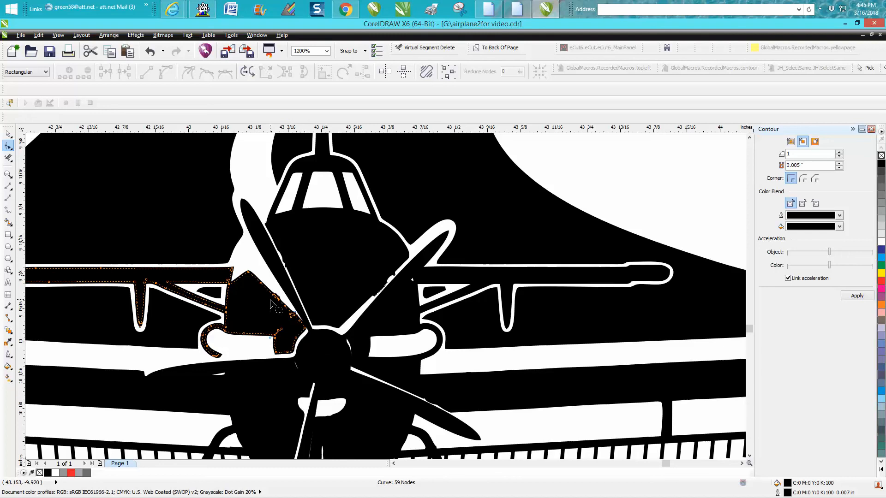
pyautogui.click(367, 279)
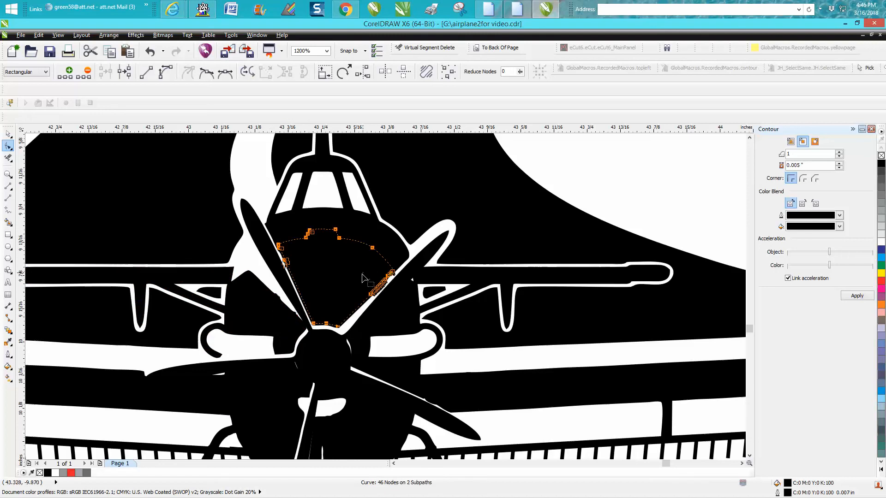
pyautogui.click(389, 266)
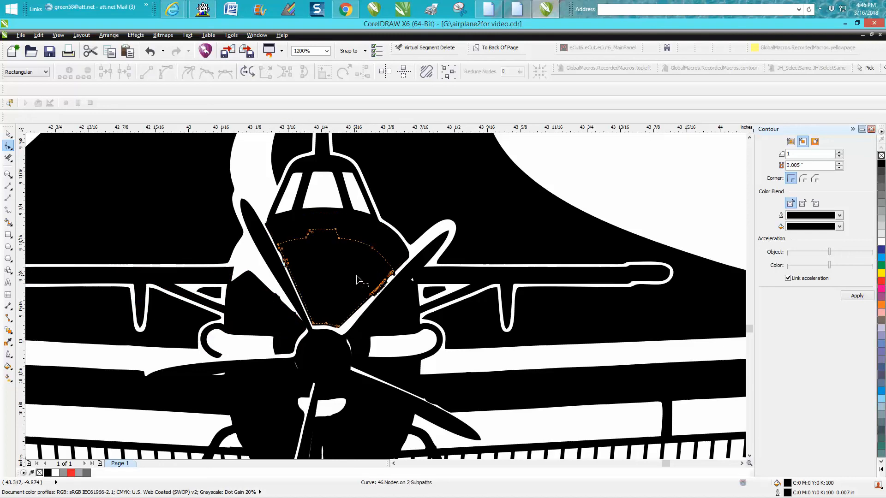
# Remove the fill from the two overlapping nose panel curves between the upper blades and give them a red hairline outline.
pyautogui.click(8, 133)
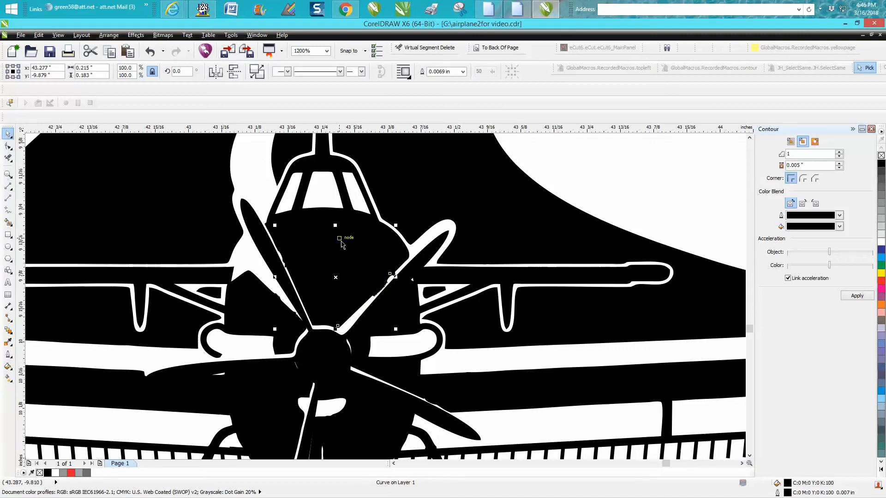
pyautogui.keyDown('shift'); pyautogui.click(371, 230); pyautogui.keyUp('shift')
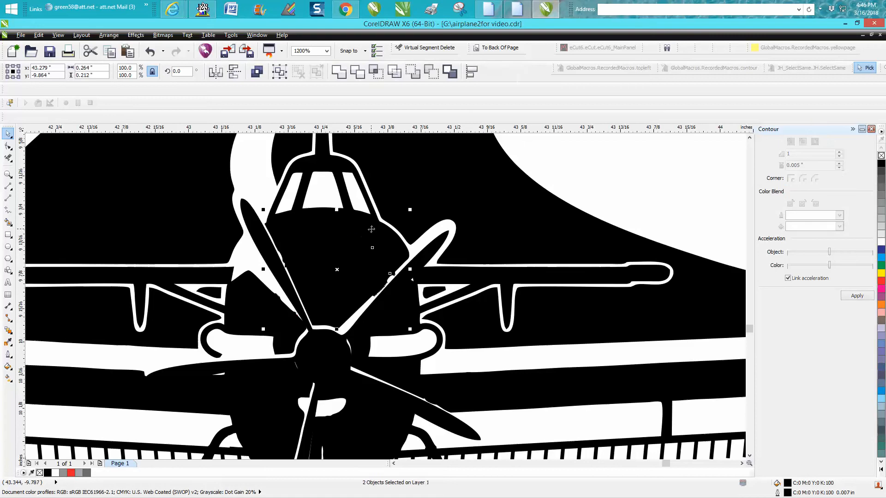
pyautogui.click(881, 156)
pyautogui.rightClick(881, 280)
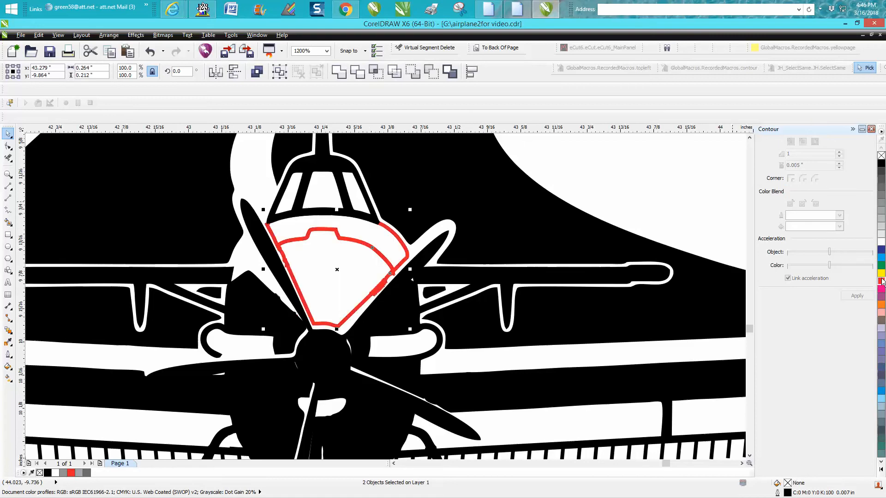
pyautogui.doubleClick(794, 494)
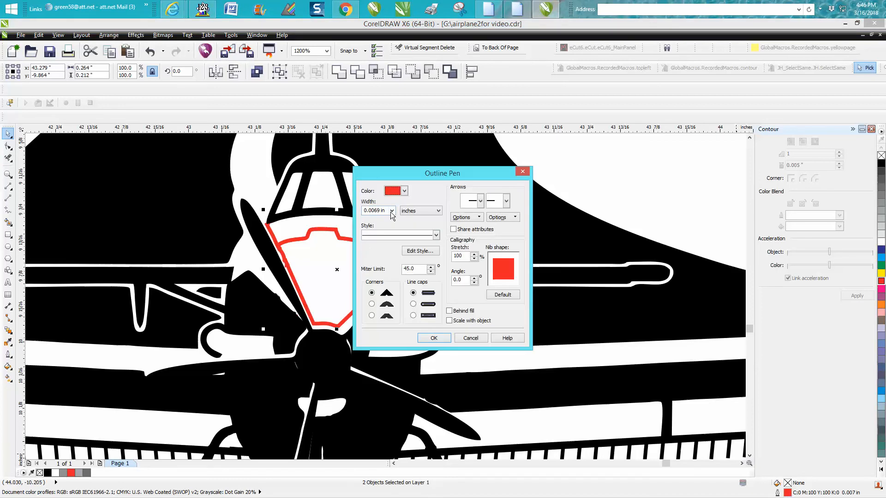
pyautogui.click(391, 211)
pyautogui.click(379, 225)
pyautogui.click(444, 339)
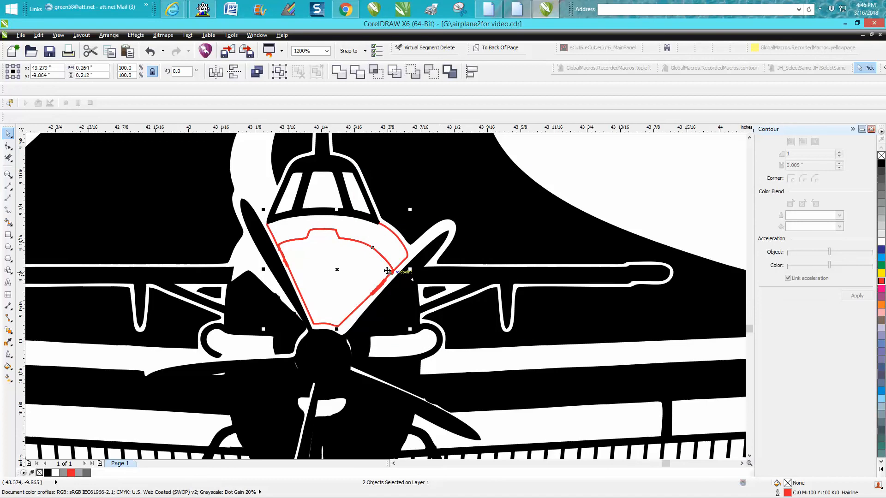
# Delete the inner curve's upper arc and notch segments inside the nose panel with Virtual Segment Delete.
pyautogui.click(7, 157)
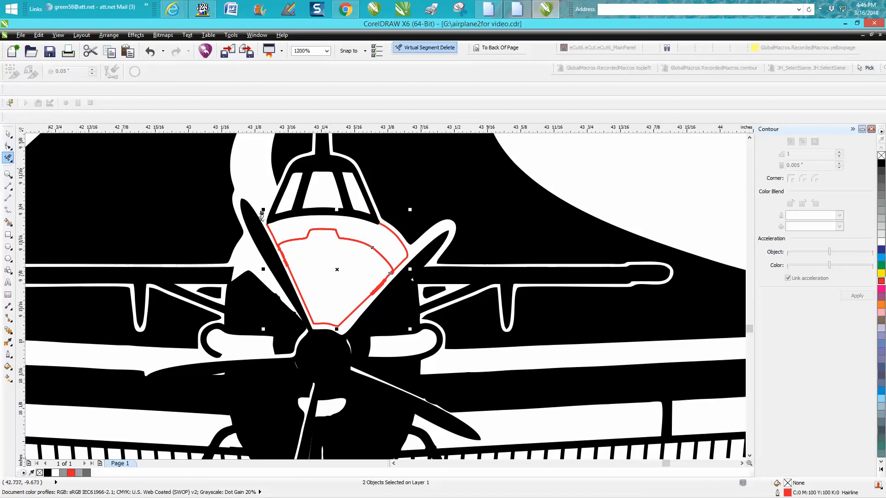
pyautogui.click(363, 239)
pyautogui.click(318, 229)
pyautogui.click(298, 239)
pyautogui.click(309, 231)
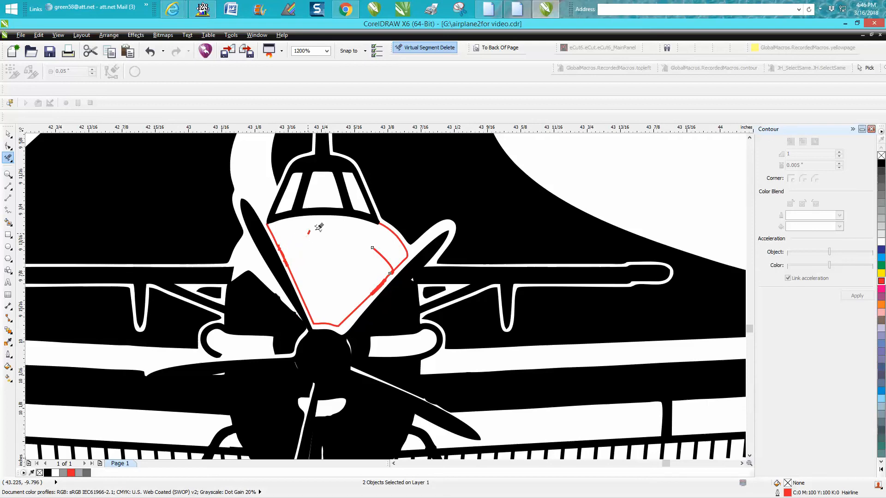
pyautogui.click(382, 251)
# Smart-fill the nose panel area with black and move the new shape 1 inch down, below the airplane.
pyautogui.click(8, 222)
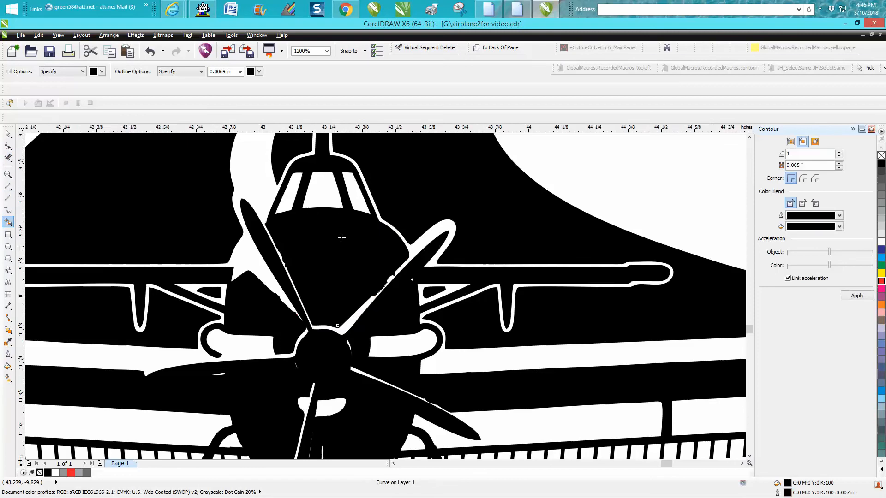
pyautogui.scroll(-3, 341, 244)
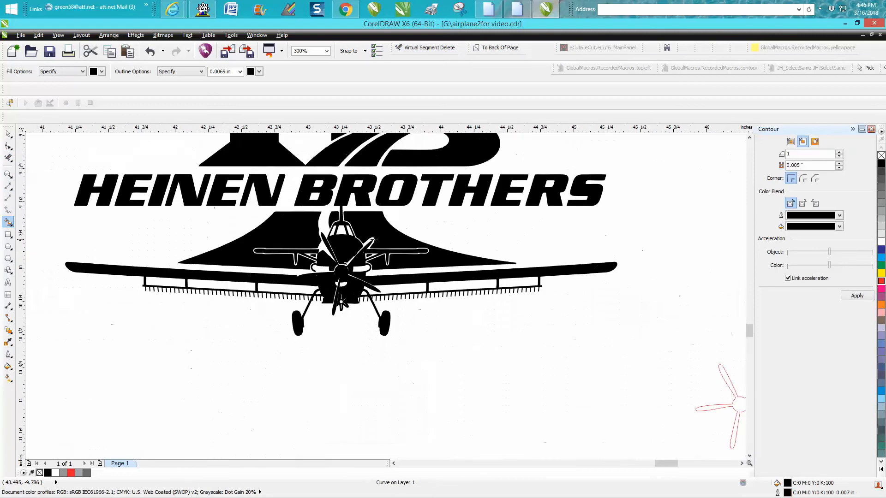
pyautogui.click(8, 133)
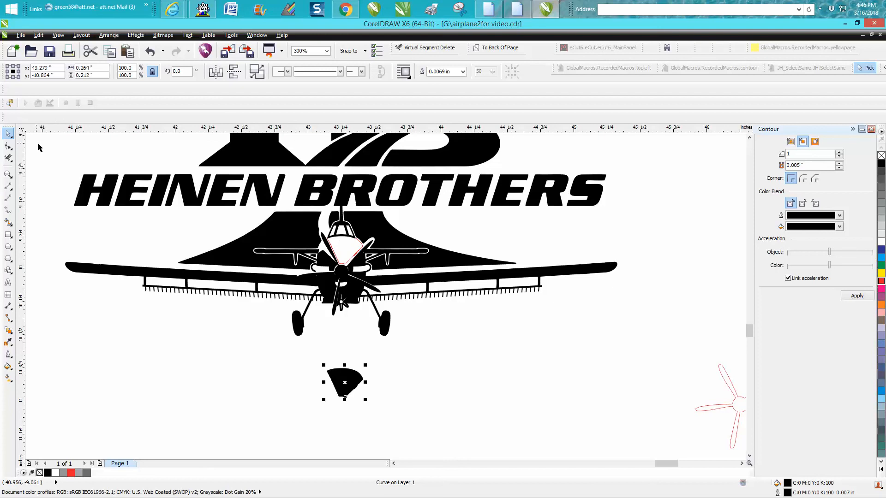
pyautogui.click(359, 243)
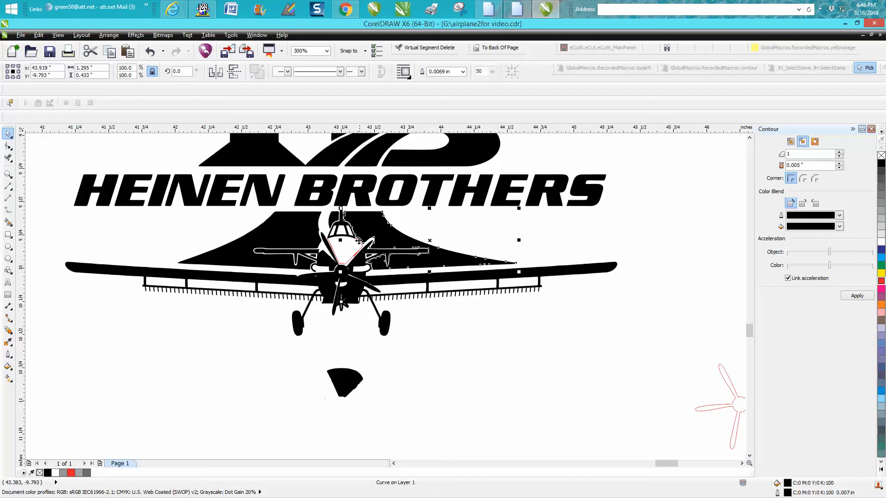
pyautogui.click(351, 261)
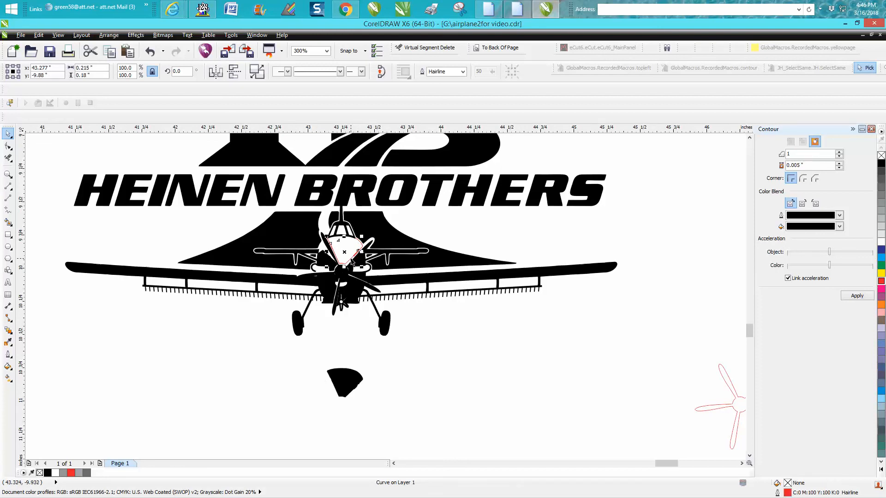
pyautogui.press('Escape')
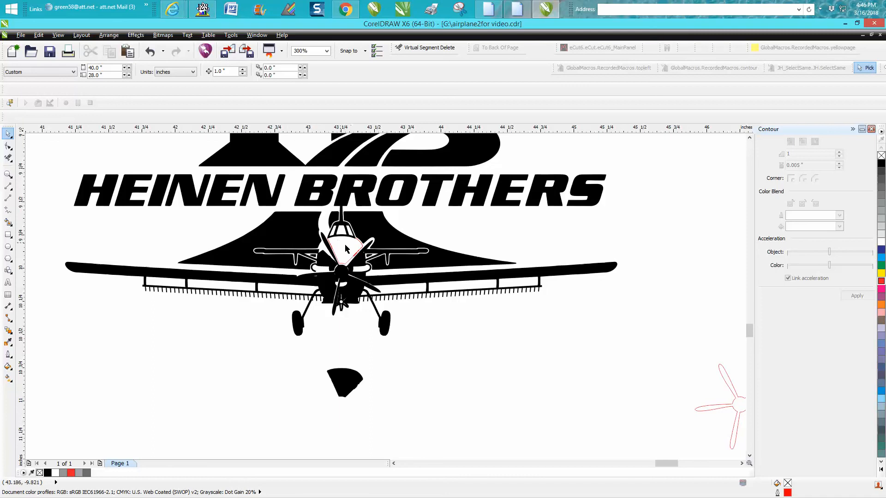
pyautogui.click(334, 250)
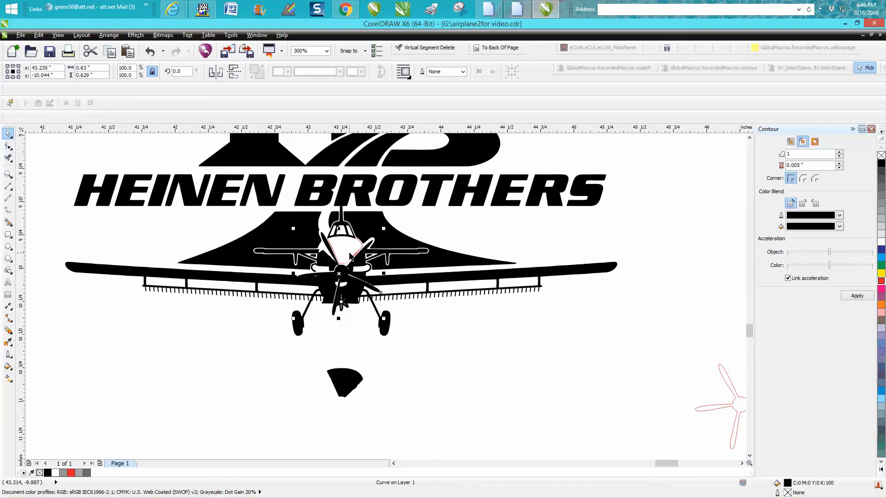
pyautogui.press('Delete')
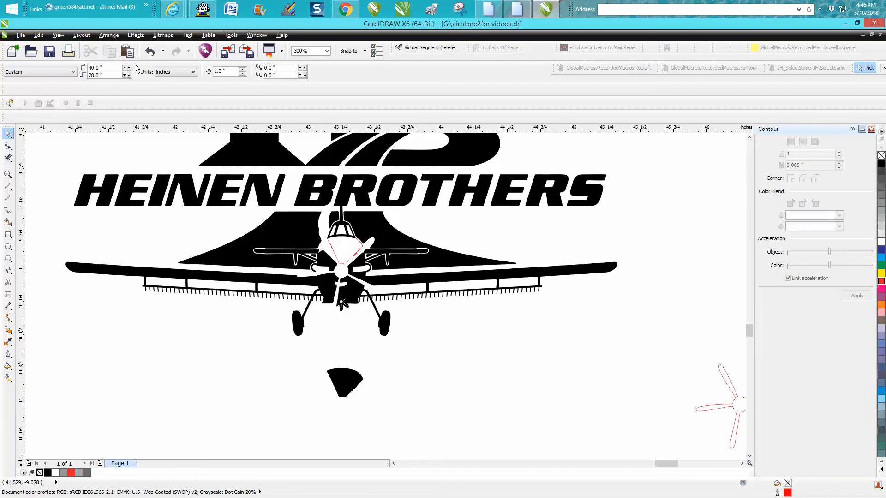
pyautogui.click(150, 51)
# Delete the two leftover red outline curves from the nose area between the upper propeller blades.
pyautogui.click(8, 174)
pyautogui.moveTo(314, 227); pyautogui.dragTo(422, 293)
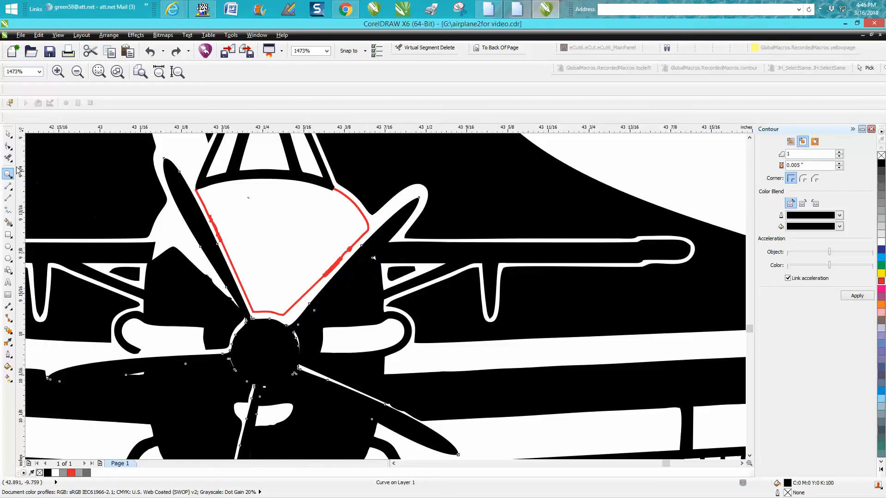
pyautogui.click(8, 134)
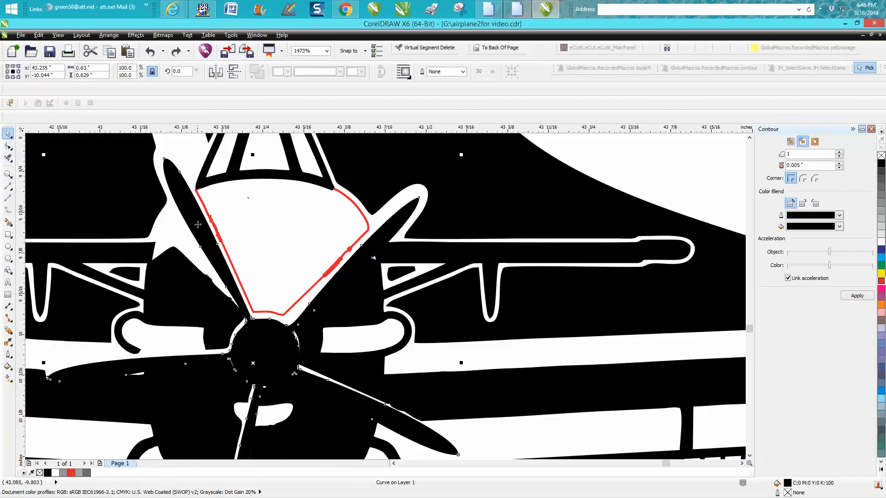
pyautogui.click(209, 215)
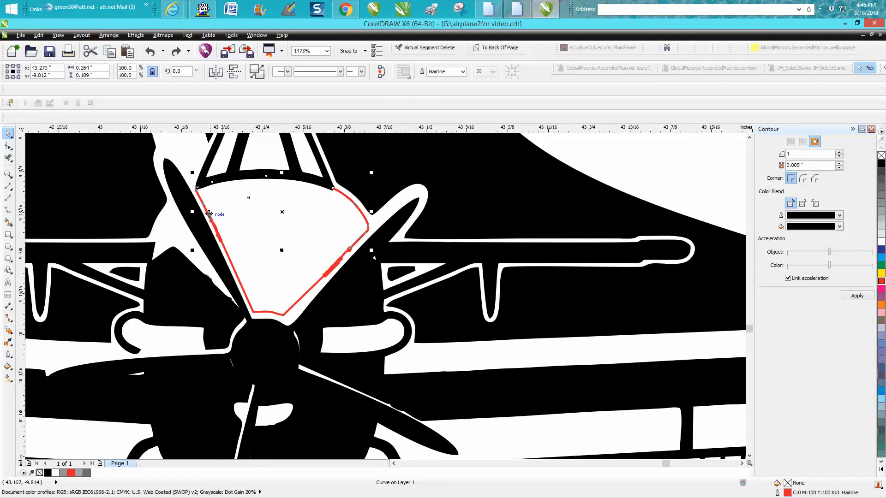
pyautogui.press('Escape')
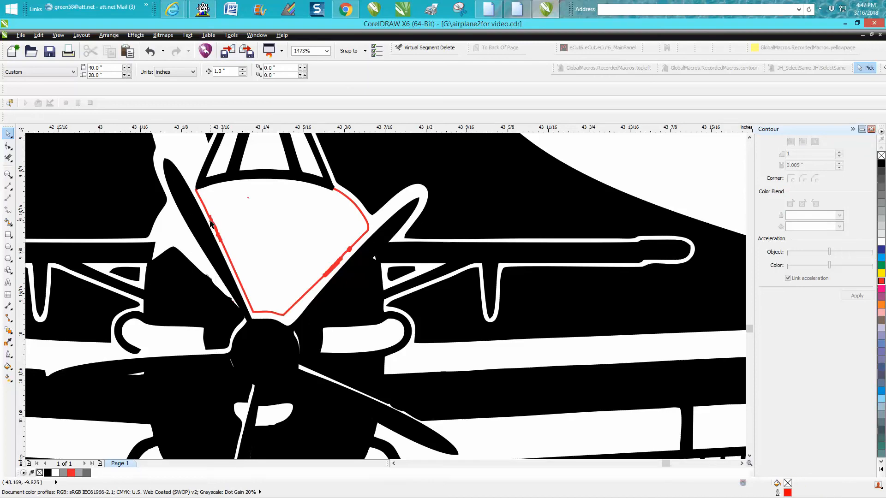
pyautogui.click(212, 221)
pyautogui.press('Delete')
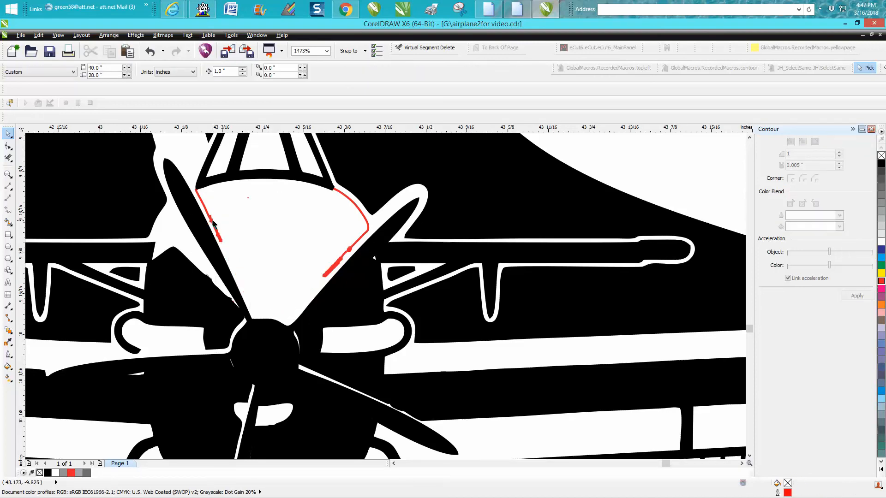
pyautogui.click(361, 211)
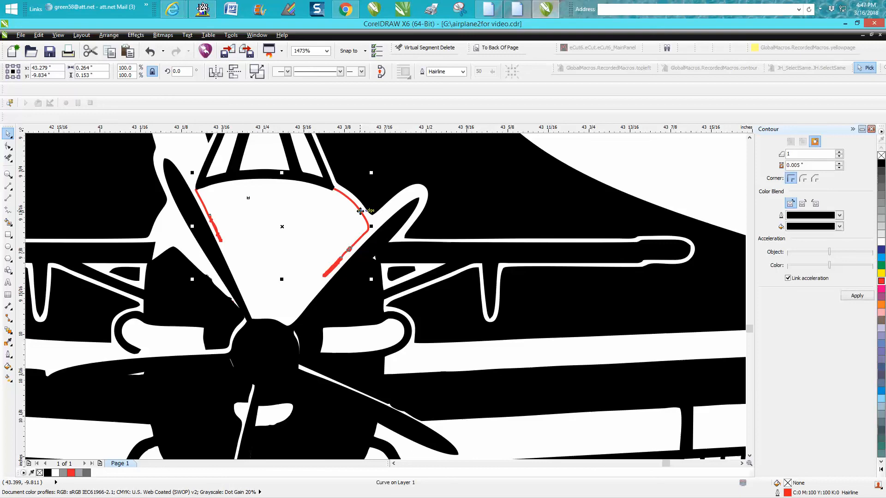
pyautogui.press('Delete')
# Move the black nose panel 1 inch up, back onto the airplane.
pyautogui.scroll(-3, 356, 213)
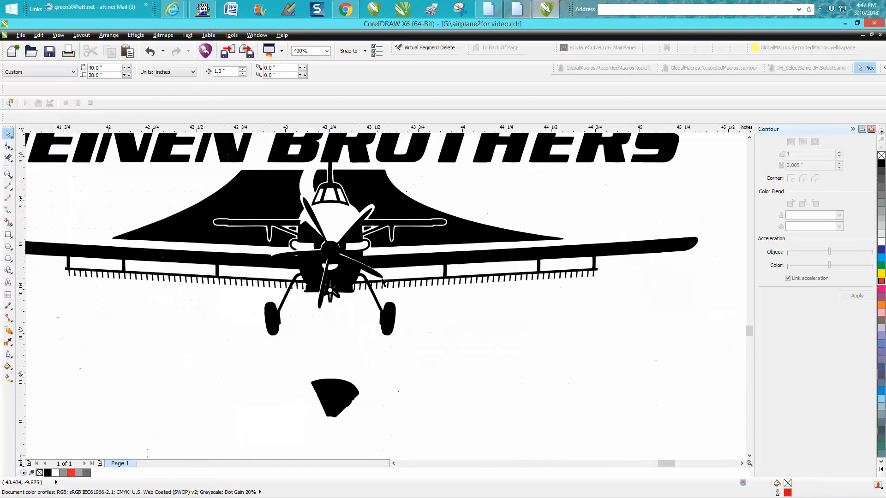
pyautogui.click(350, 394)
pyautogui.hotkey('ctrl', 'End')
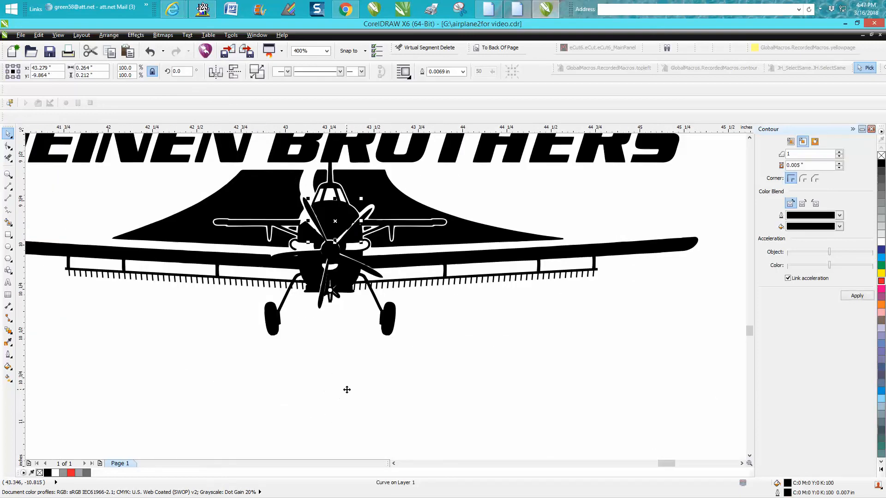
# Delete the jagged extra nodes along both blade-side edges of the black nose panel to straighten them.
pyautogui.click(7, 174)
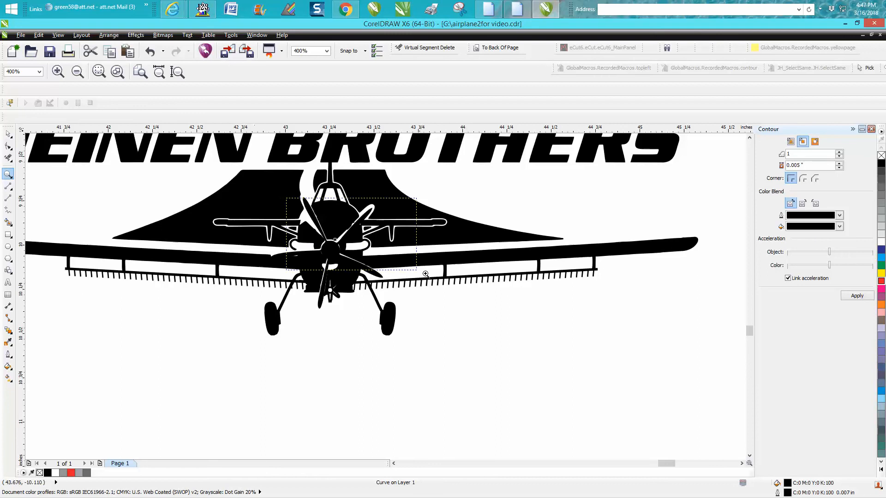
pyautogui.moveTo(427, 274); pyautogui.dragTo(276, 201)
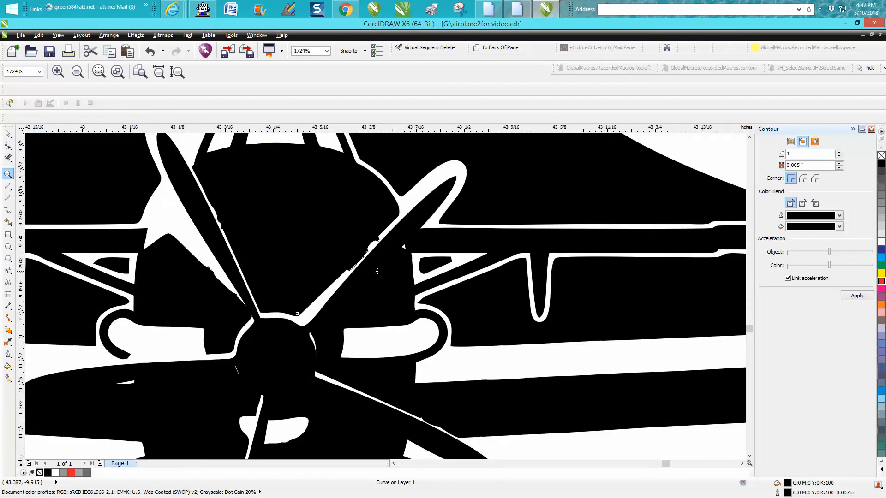
pyautogui.click(8, 146)
pyautogui.moveTo(332, 232); pyautogui.dragTo(396, 276)
pyautogui.press('Delete')
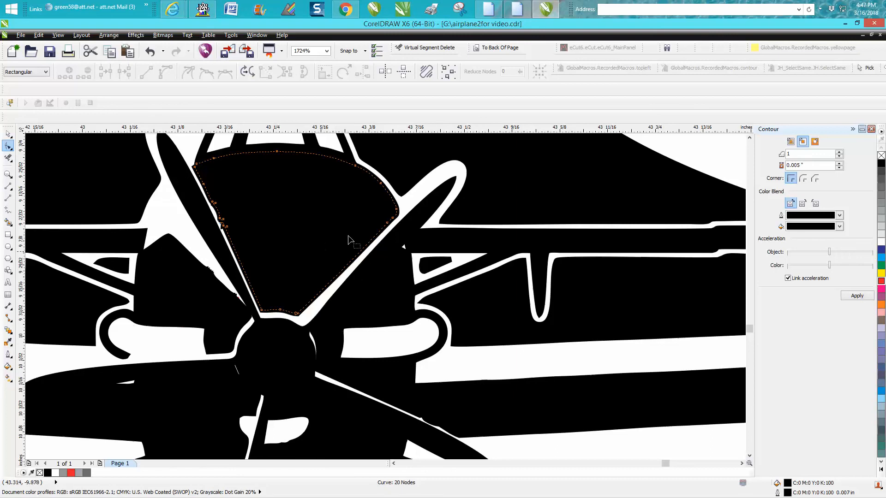
pyautogui.moveTo(249, 184); pyautogui.dragTo(204, 240)
pyautogui.press('Delete')
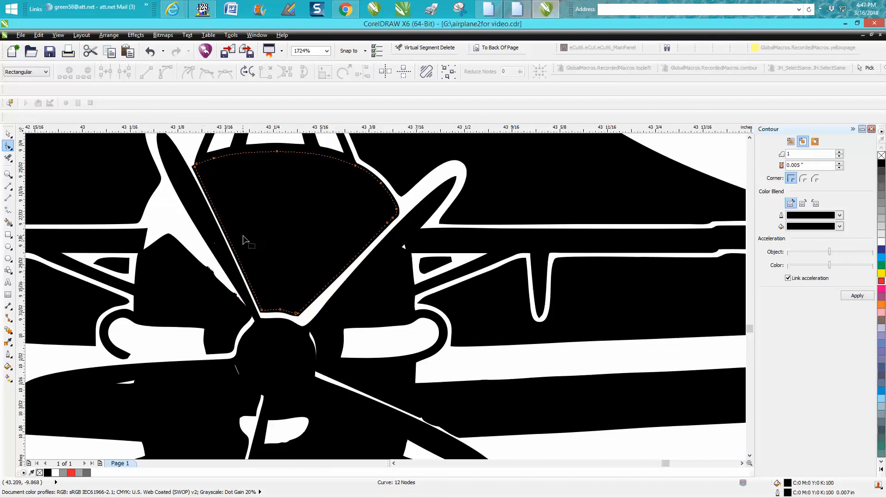
# Reposition the black nose panel's corner nodes beside the upper propeller blades and delete the extra node near its right corner.
pyautogui.click(262, 313)
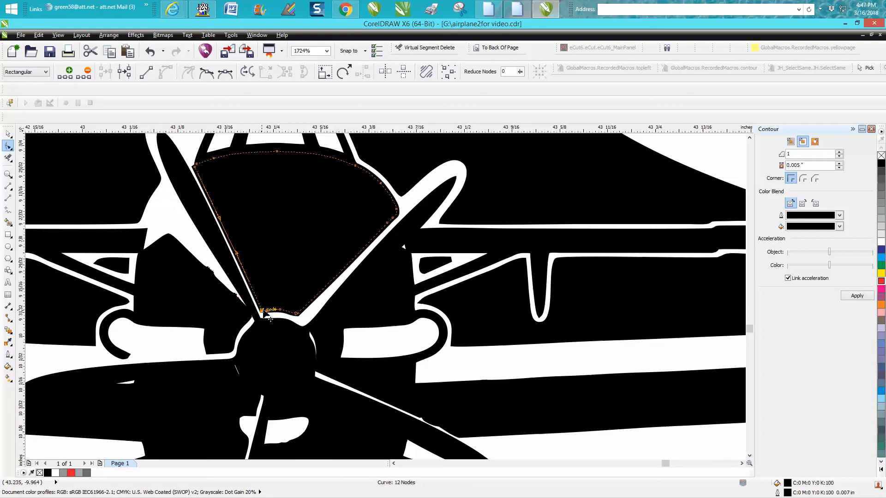
pyautogui.click(197, 165)
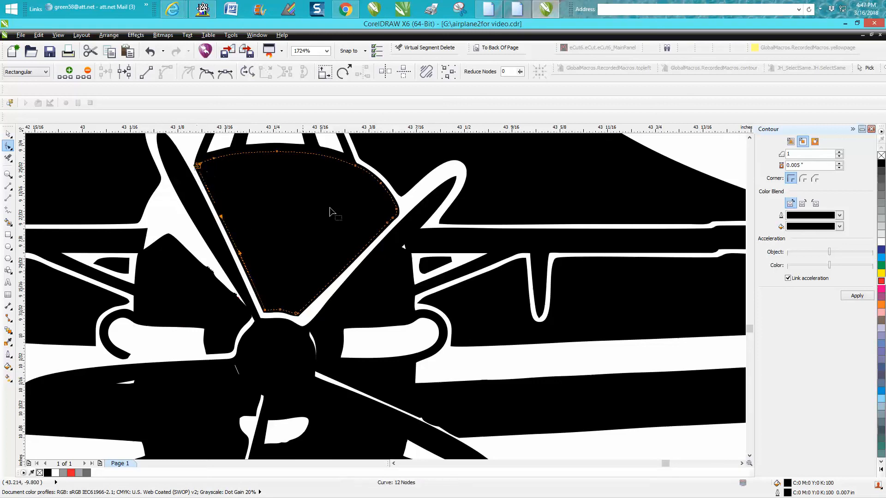
pyautogui.click(394, 219)
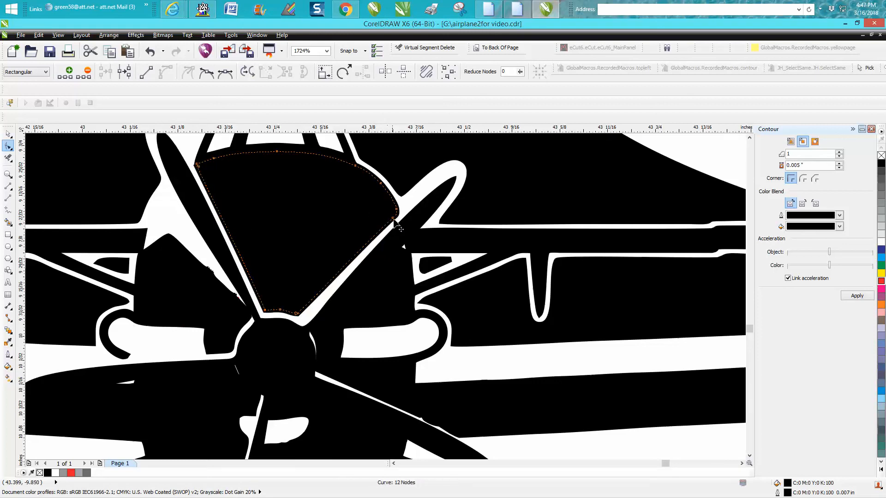
pyautogui.press('Delete')
pyautogui.click(395, 211)
pyautogui.moveTo(396, 209); pyautogui.dragTo(391, 209)
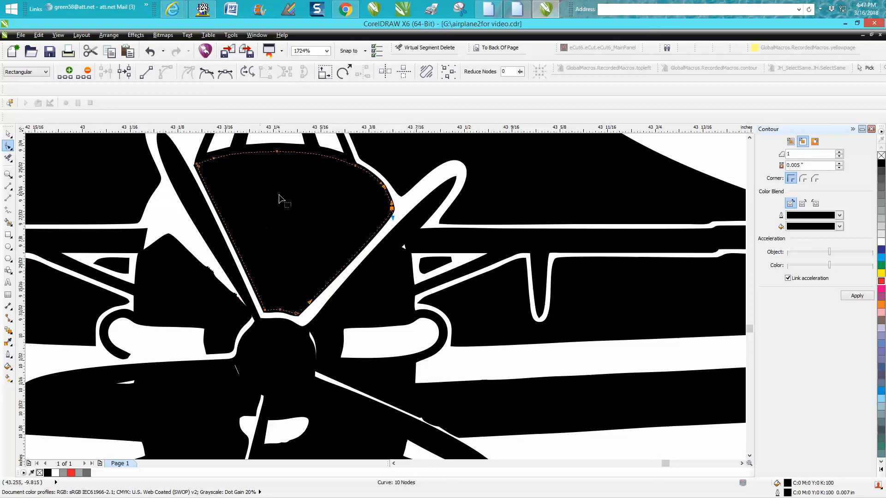
# Delete the jagged nodes along the left cowl shape's blade-side edge and pull its tip node slightly away from the blade.
pyautogui.click(197, 286)
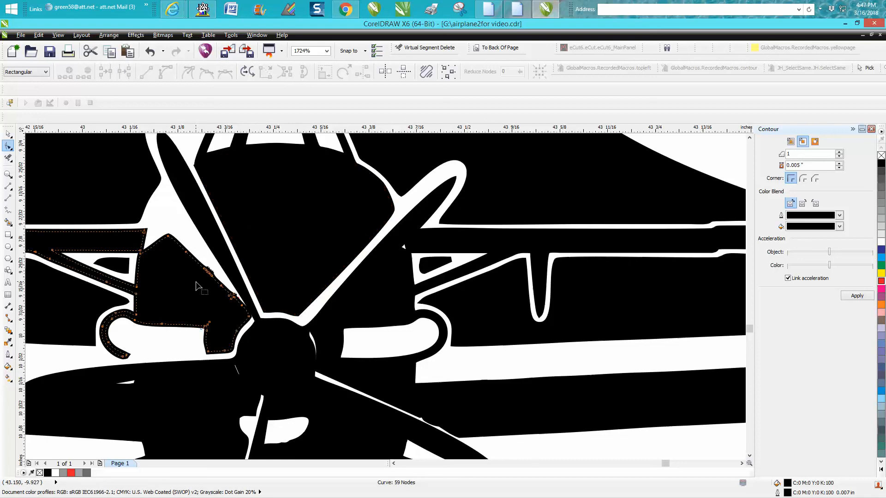
pyautogui.moveTo(199, 255); pyautogui.dragTo(248, 314)
pyautogui.press('Delete')
pyautogui.click(241, 305)
pyautogui.press('Delete')
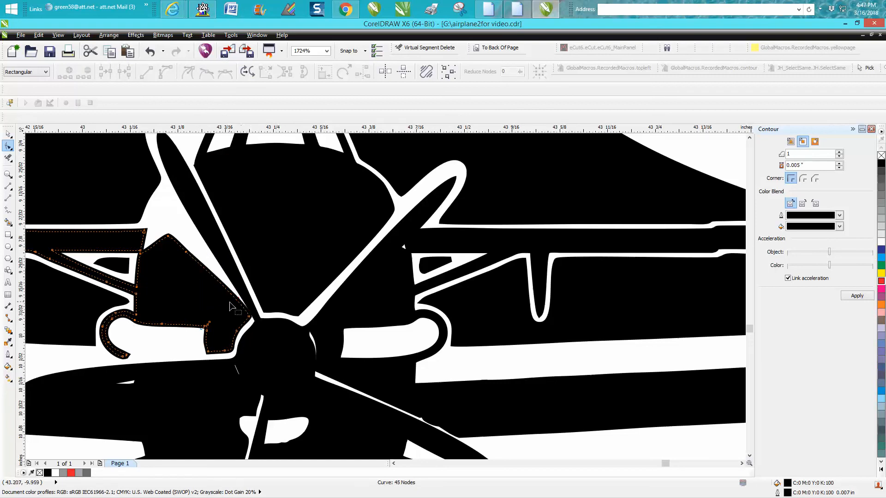
pyautogui.click(249, 317)
pyautogui.moveTo(249, 317); pyautogui.dragTo(247, 320)
# Move the black left wing-and-cowl shape 1 inch down, below the airplane.
pyautogui.click(8, 135)
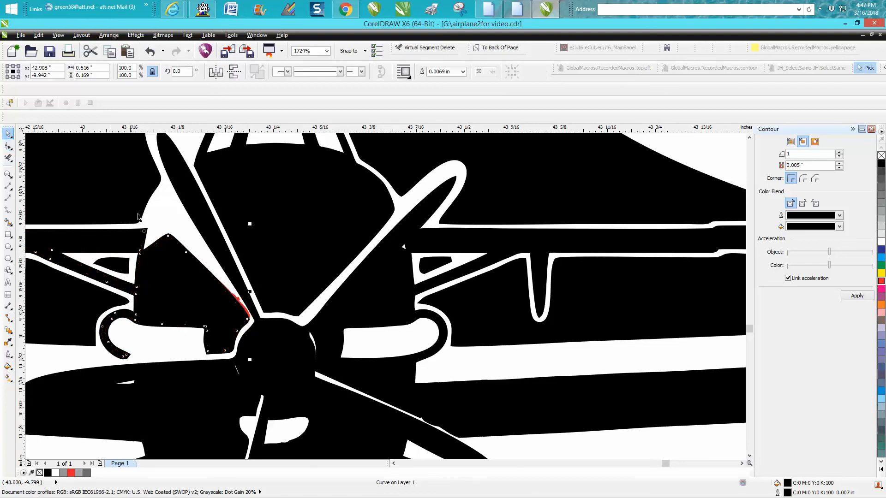
pyautogui.press('Escape')
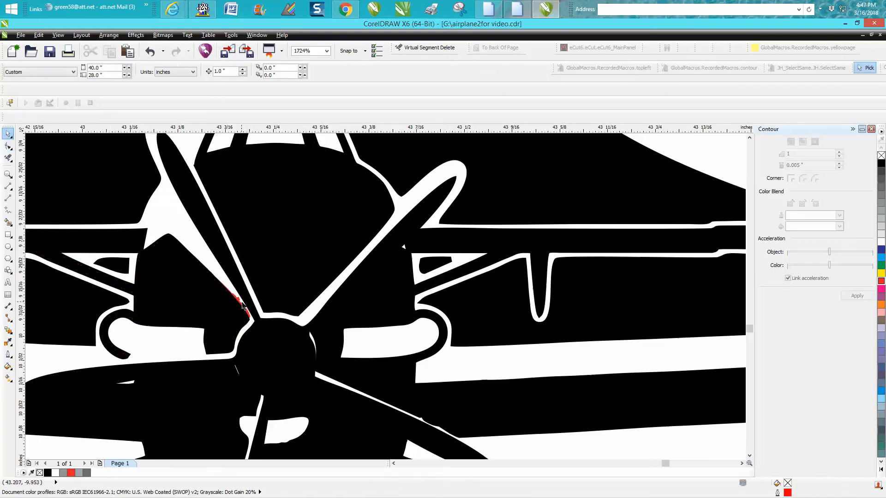
pyautogui.click(241, 307)
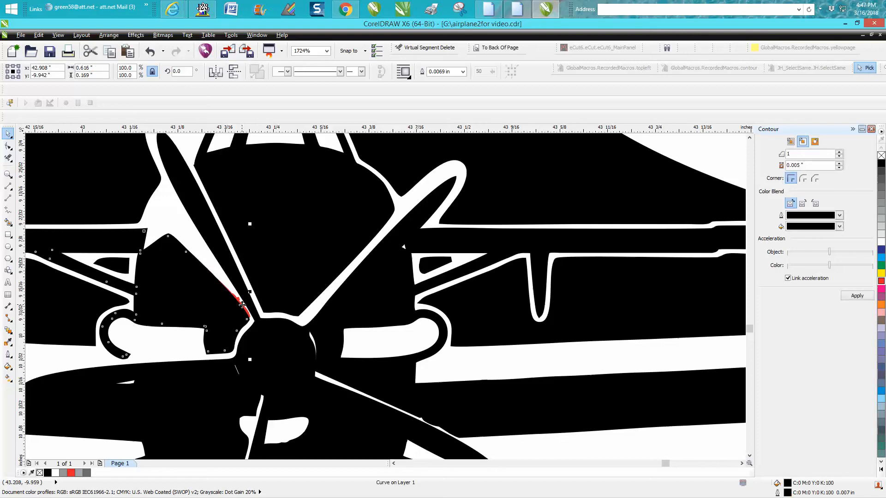
pyautogui.scroll(-3, 241, 308)
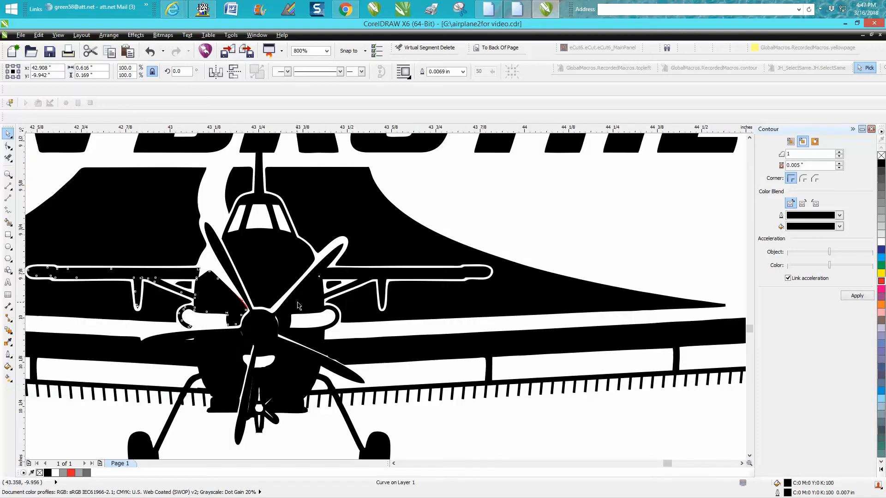
pyautogui.press('Down')
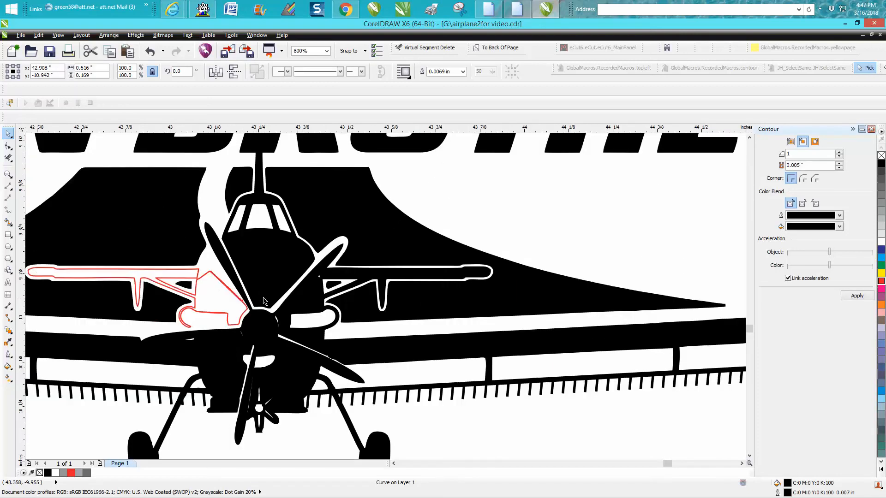
# Delete the leftover red outline curves of the left cowl edge and small wing from the vacated area.
pyautogui.click(233, 295)
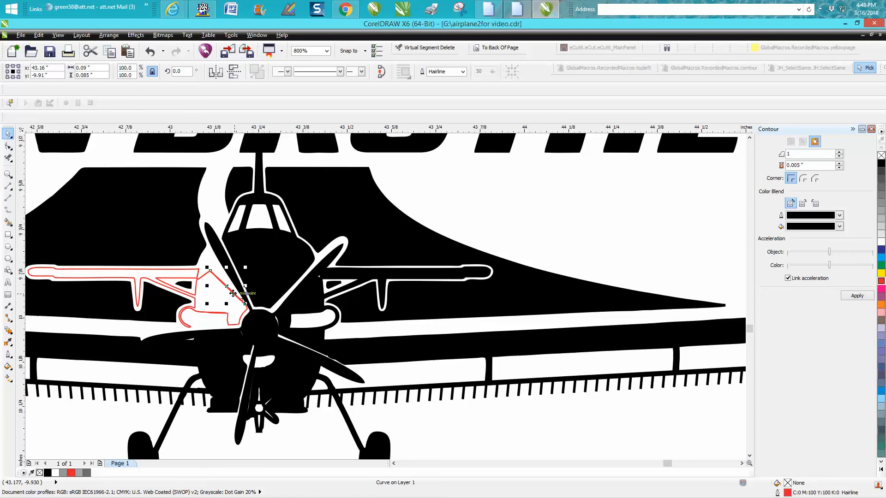
pyautogui.press('Delete')
pyautogui.click(234, 293)
pyautogui.press('Delete')
pyautogui.click(234, 296)
pyautogui.press('Delete')
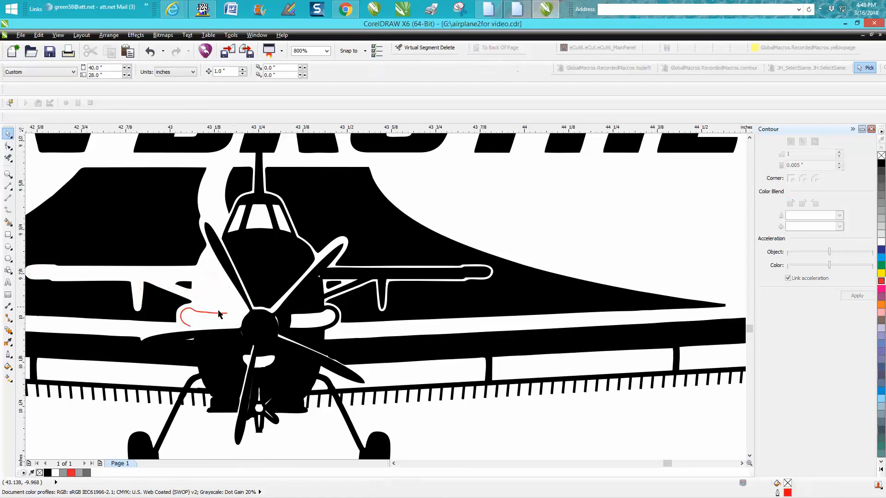
# Move the black left wing-and-cowl shape 1 inch up, back onto the airplane.
pyautogui.scroll(-2, 219, 316)
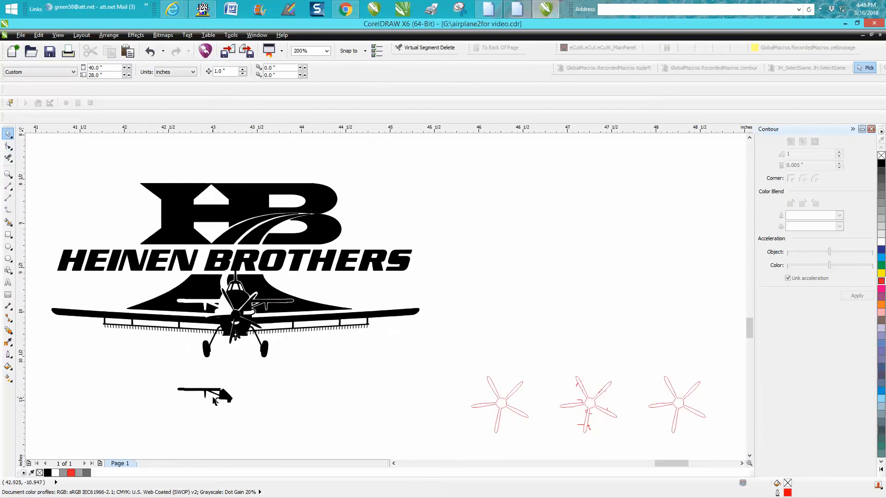
pyautogui.click(217, 394)
pyautogui.moveTo(220, 393); pyautogui.dragTo(220, 304)
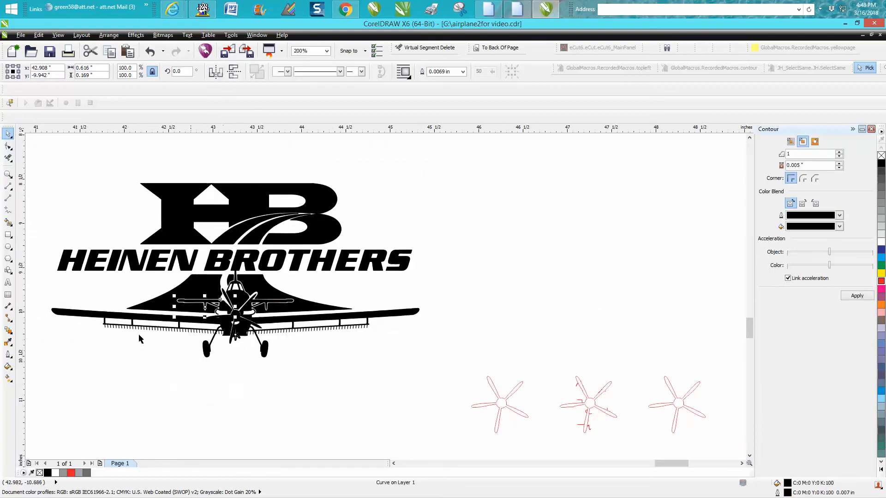
# Refine the top corner of the left cowl shape beside the upper-left blade by adjusting its nodes.
pyautogui.click(8, 174)
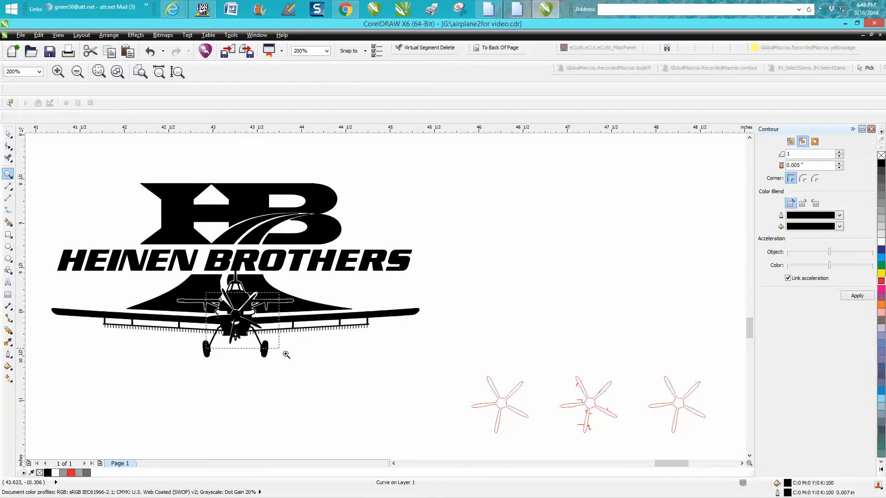
pyautogui.moveTo(286, 354); pyautogui.dragTo(207, 292)
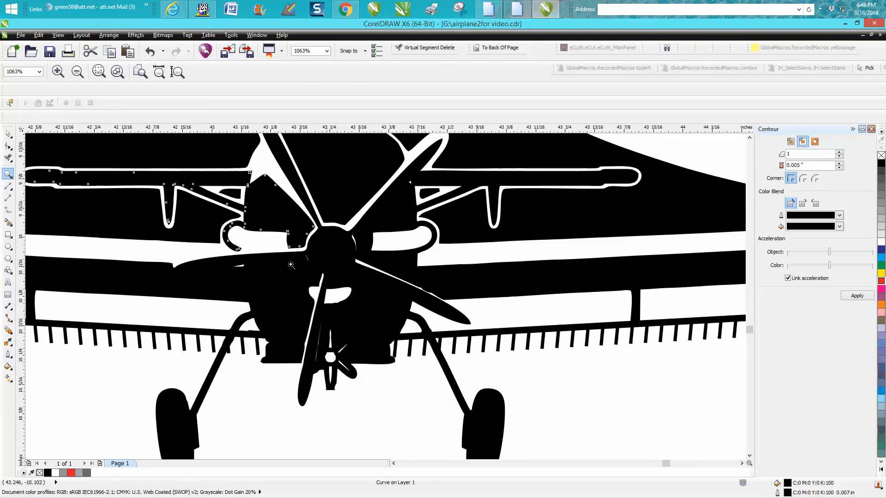
pyautogui.scroll(-2, 292, 259)
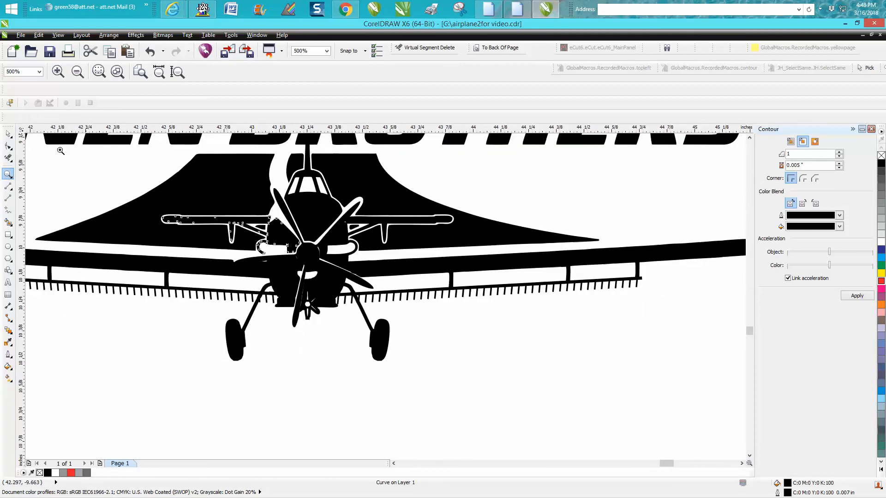
pyautogui.scroll(-1, 368, 232)
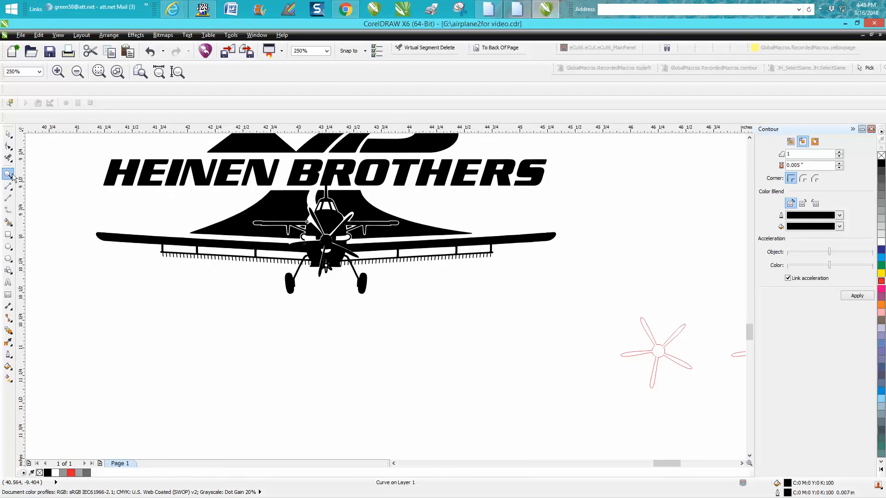
pyautogui.moveTo(297, 211); pyautogui.dragTo(365, 258)
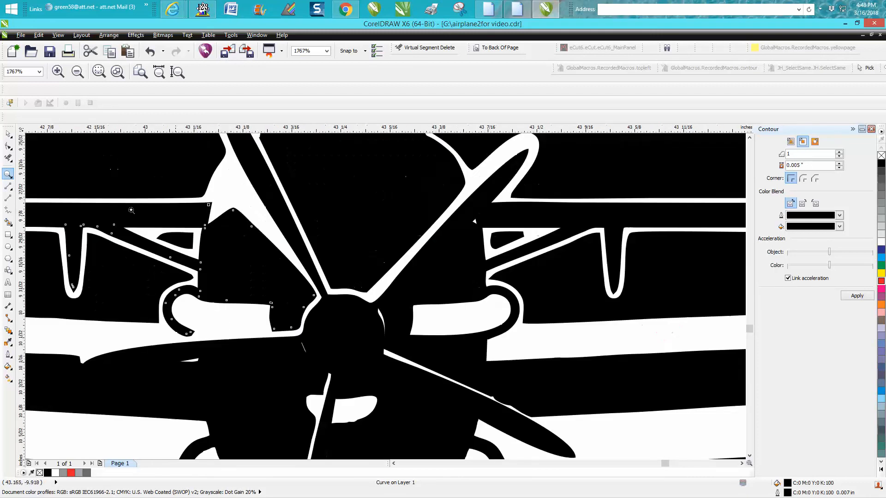
pyautogui.click(8, 146)
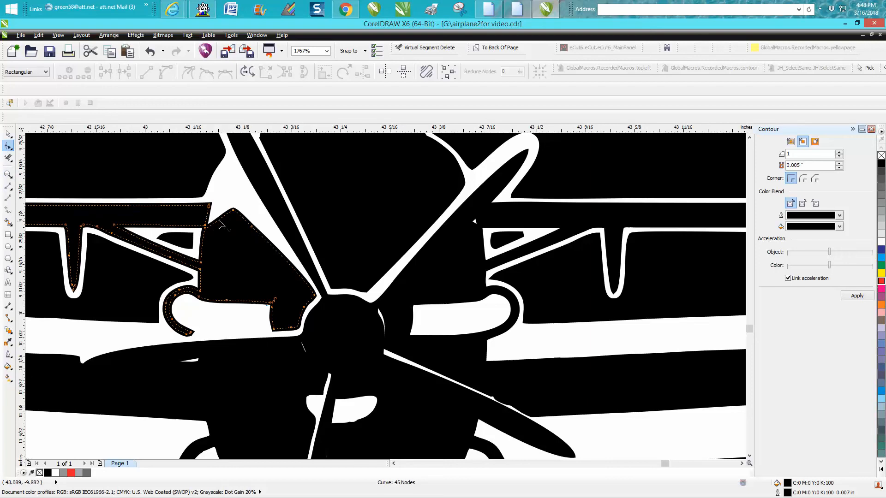
pyautogui.moveTo(228, 206); pyautogui.dragTo(273, 249)
pyautogui.moveTo(237, 211)
pyautogui.mouseDown()
pyautogui.moveTo(244, 192)
pyautogui.moveTo(254, 212)
pyautogui.mouseUp()
# Shift the large left wing shape's edge nodes beneath the left propeller blade slightly down to widen the gap there.
pyautogui.scroll(-2, 281, 226)
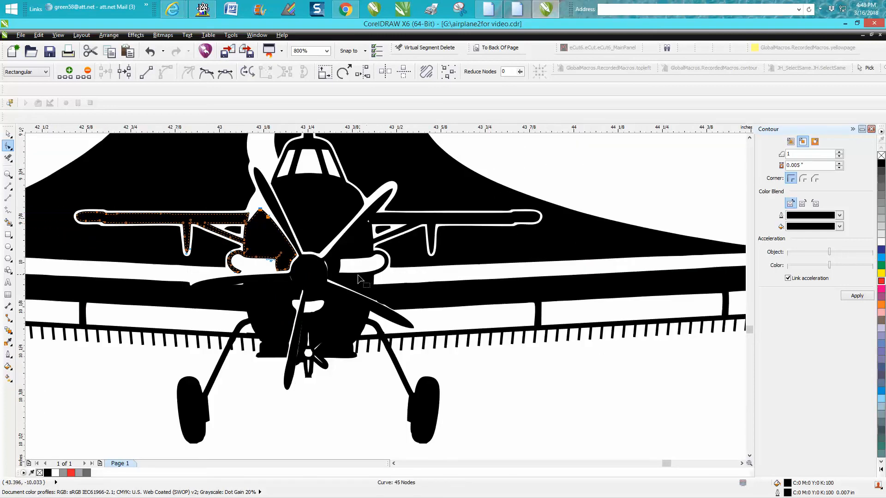
pyautogui.click(8, 174)
pyautogui.moveTo(268, 301); pyautogui.dragTo(303, 318)
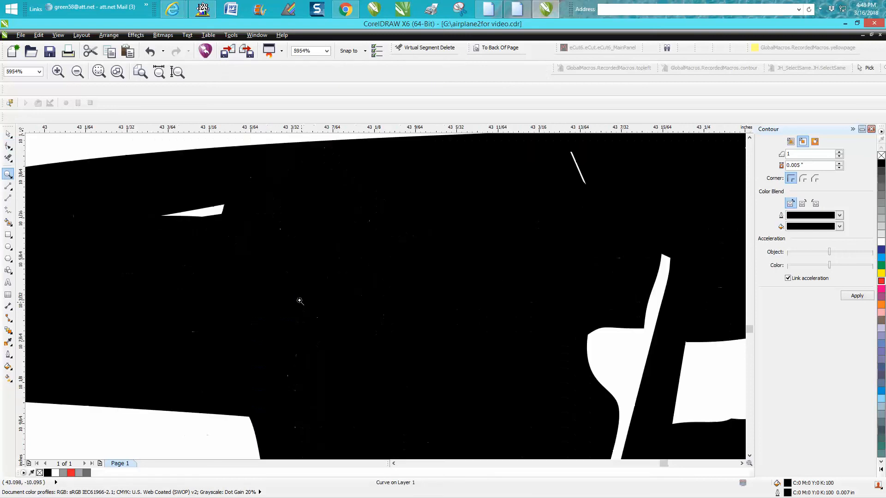
pyautogui.scroll(-2, 278, 279)
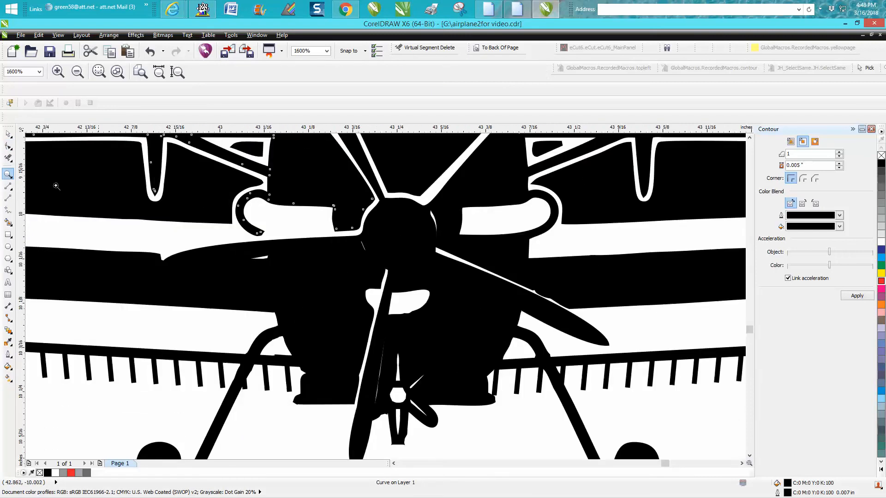
pyautogui.click(8, 146)
pyautogui.click(314, 253)
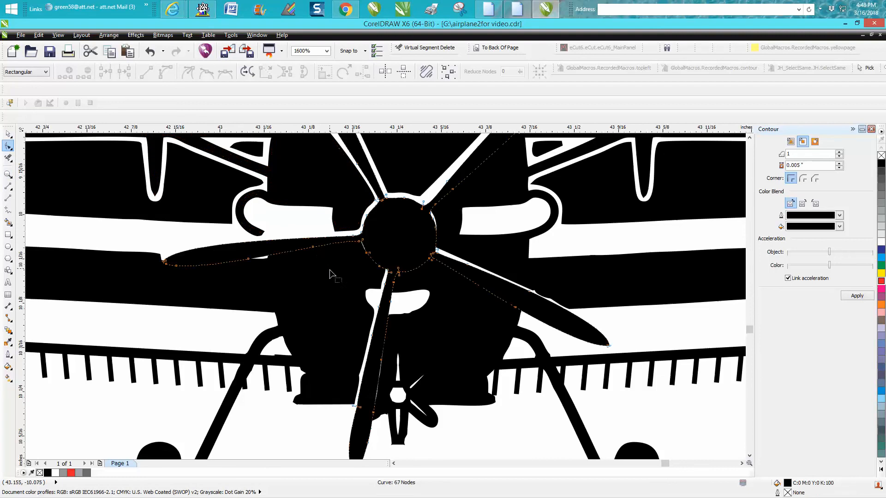
pyautogui.click(269, 276)
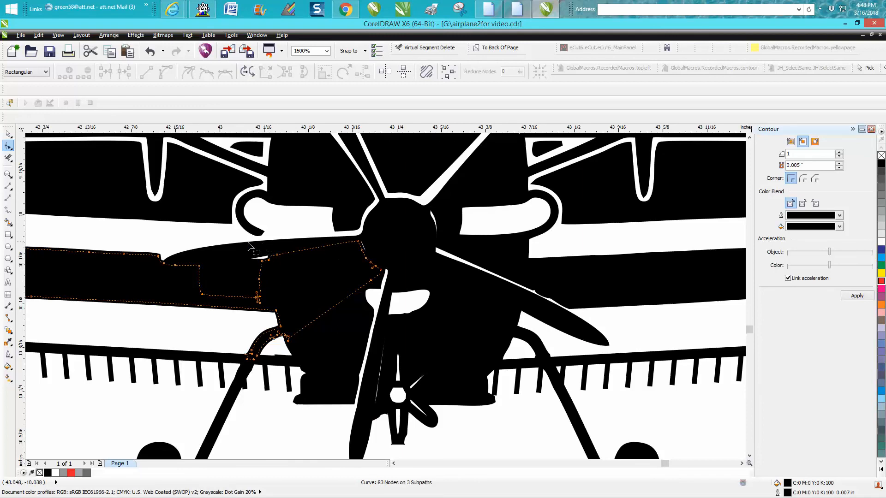
pyautogui.moveTo(245, 240); pyautogui.dragTo(360, 247)
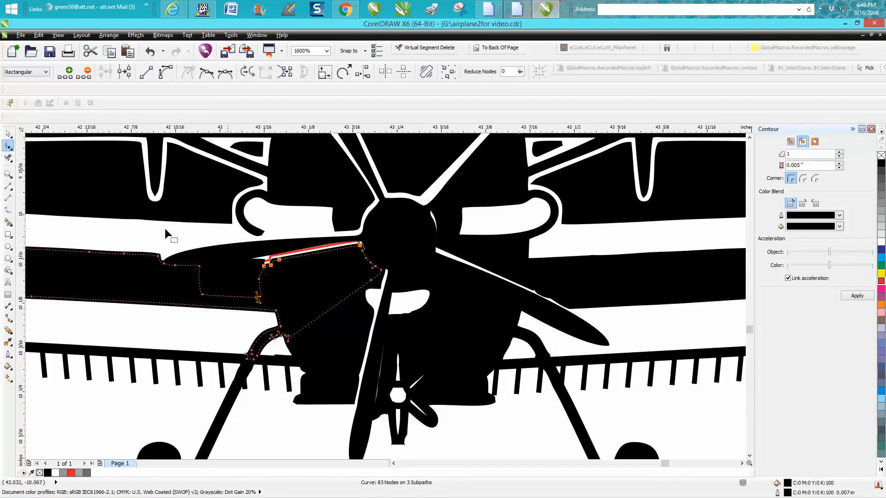
pyautogui.click(8, 134)
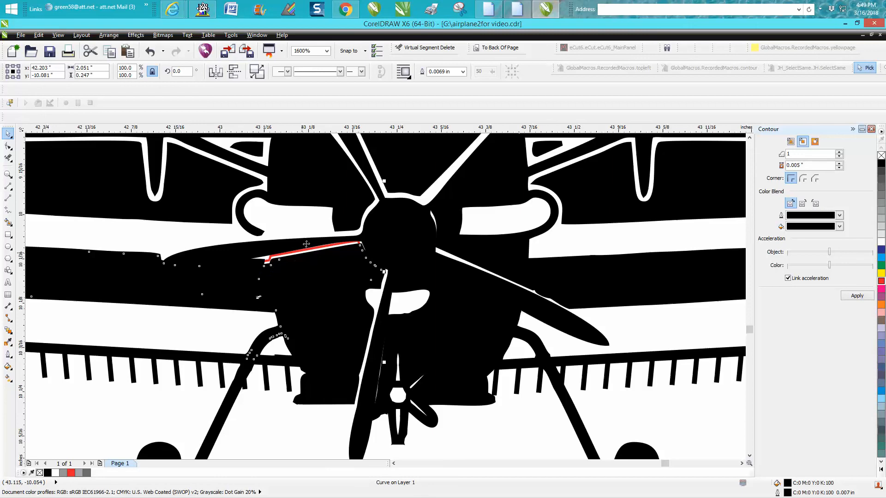
pyautogui.press('Escape')
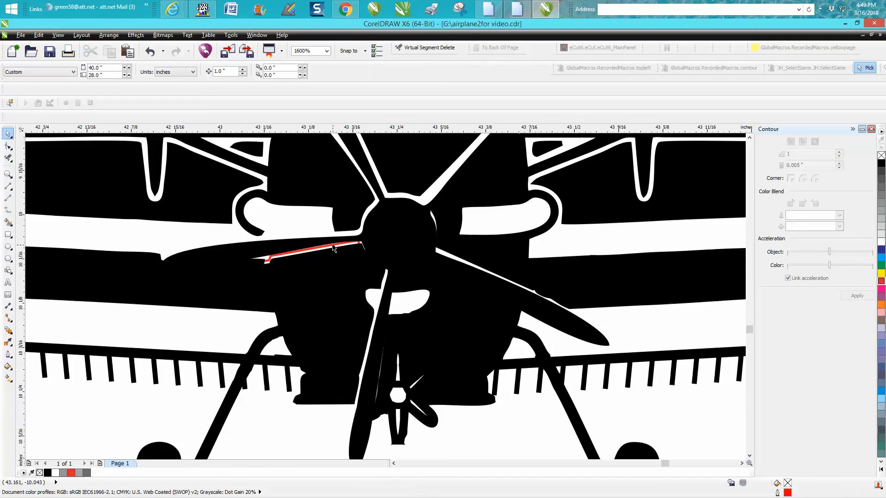
pyautogui.click(333, 245)
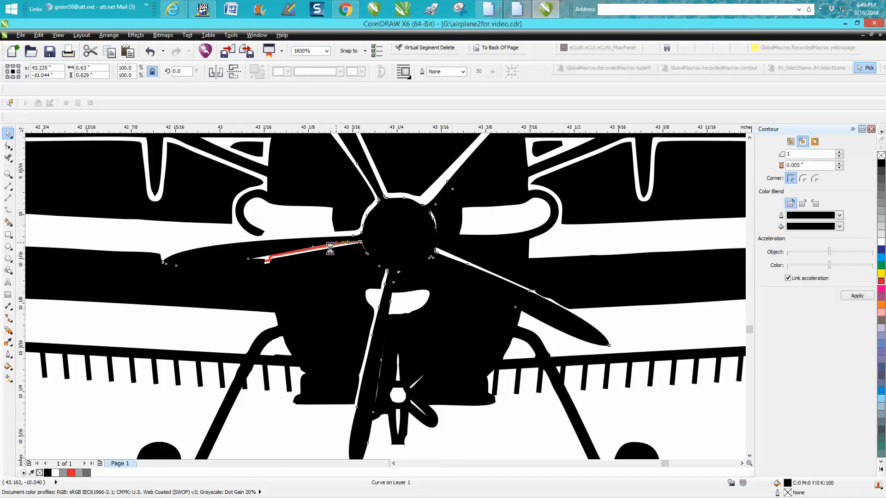
pyautogui.press('Escape')
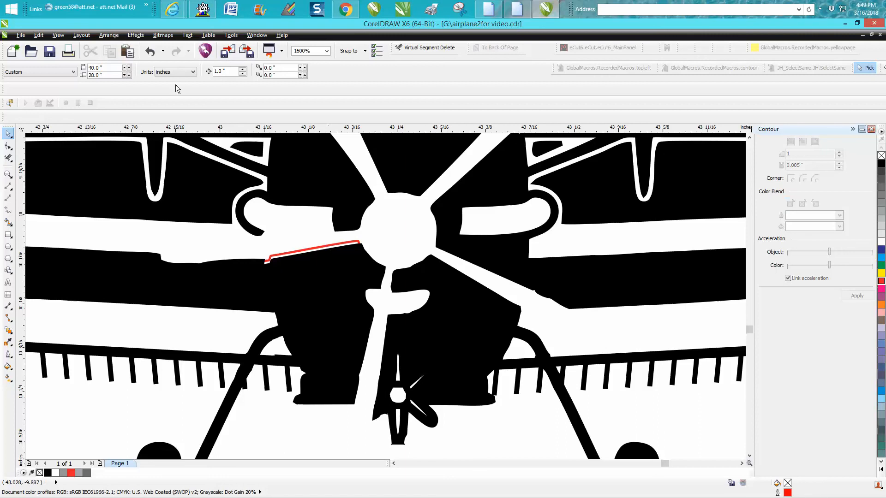
pyautogui.click(149, 51)
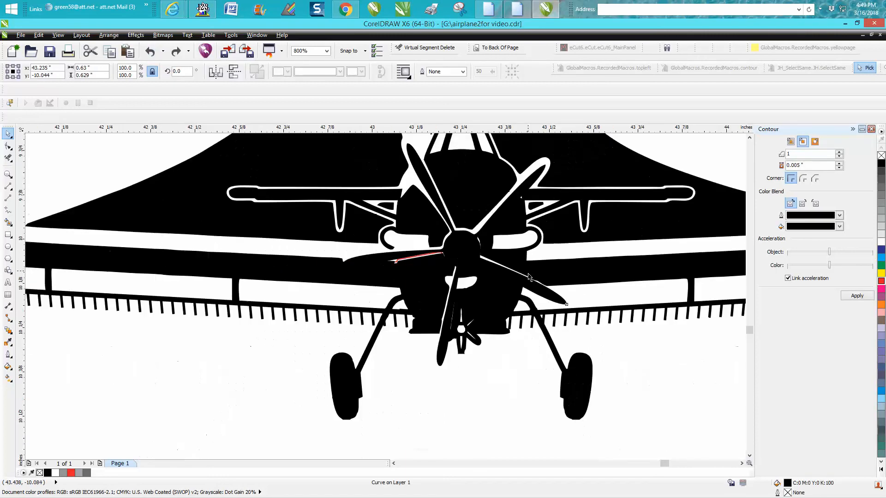
# Move the black propeller and the large black left wing shape each 1 inch down, off the airplane.
pyautogui.press('Down')
pyautogui.click(420, 259)
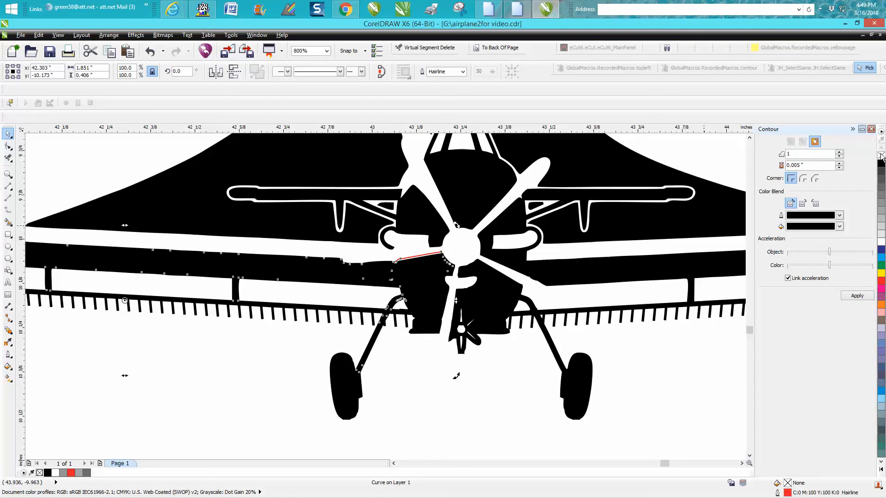
pyautogui.click(419, 354)
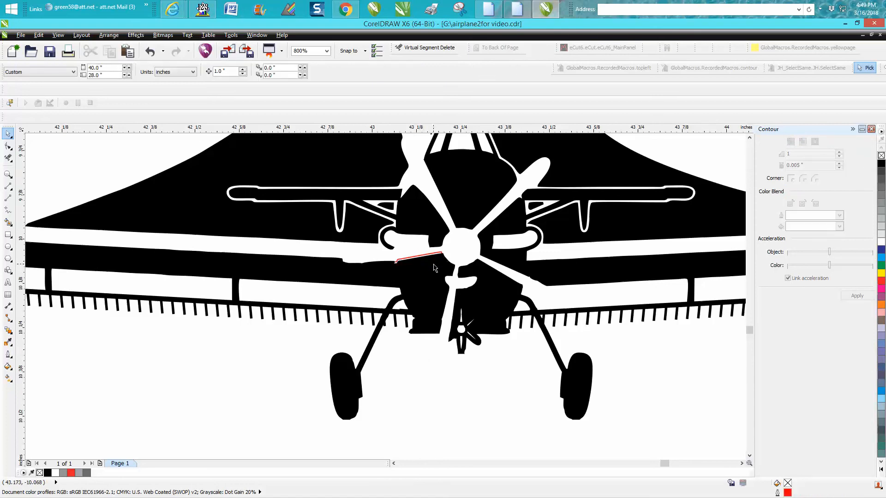
pyautogui.click(436, 269)
pyautogui.press('Down')
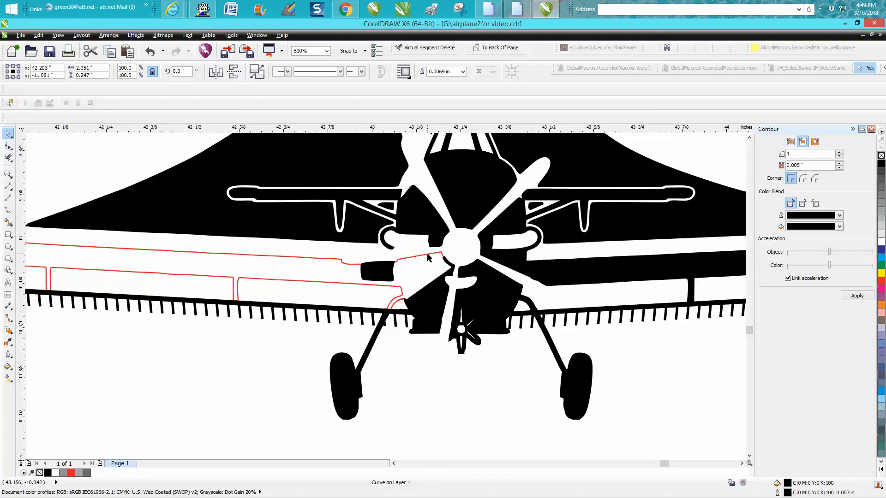
# Delete the red outline of the left wing and the small red remnant beside the left landing-gear strut.
pyautogui.click(428, 258)
pyautogui.press('Delete')
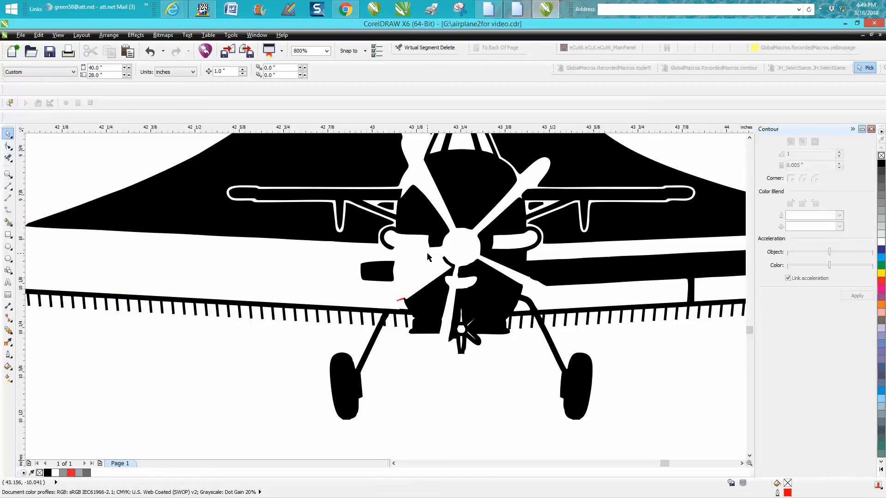
pyautogui.click(398, 300)
pyautogui.press('Delete')
# Move the black propeller and the large left wing shape together 1 inch up, back onto the airplane.
pyautogui.scroll(-2, 433, 339)
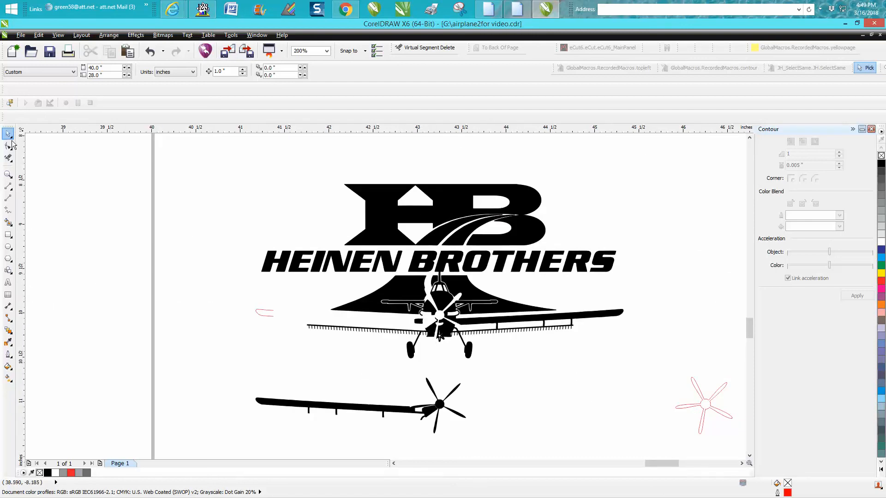
pyautogui.moveTo(242, 367); pyautogui.dragTo(481, 455)
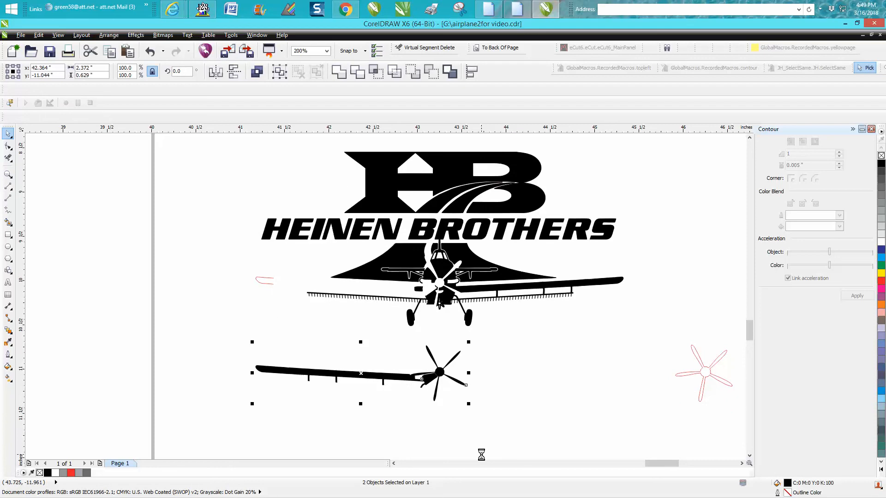
pyautogui.press('Up')
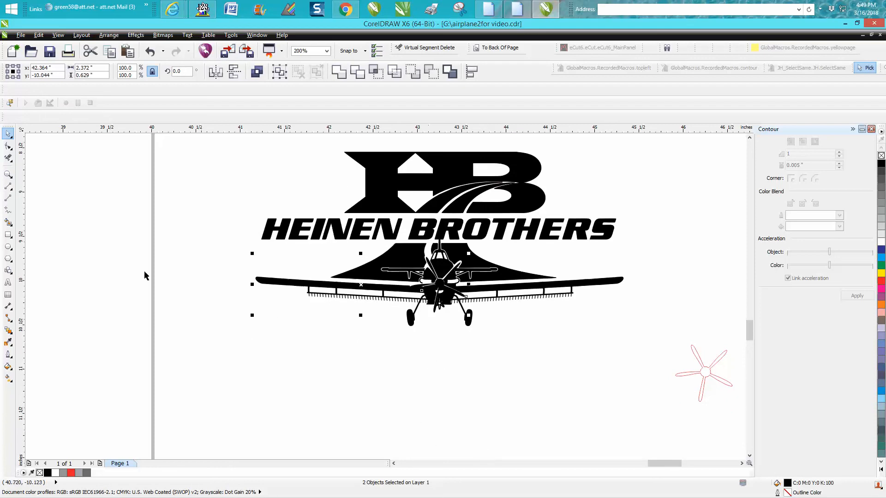
# Smooth the large left wing shape's upper edge under the left propeller blade's tip by deleting its notch nodes and curving the edge downward.
pyautogui.click(9, 175)
pyautogui.moveTo(396, 252); pyautogui.dragTo(553, 354)
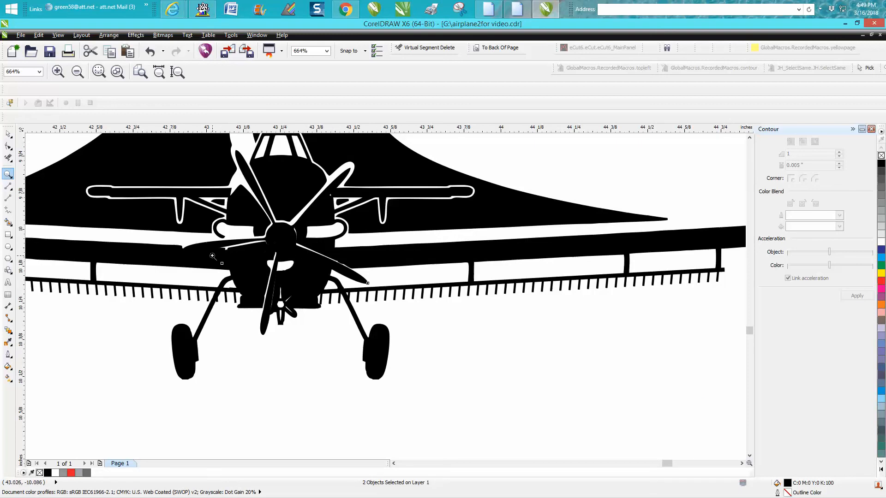
pyautogui.moveTo(158, 226); pyautogui.dragTo(327, 313)
pyautogui.click(8, 134)
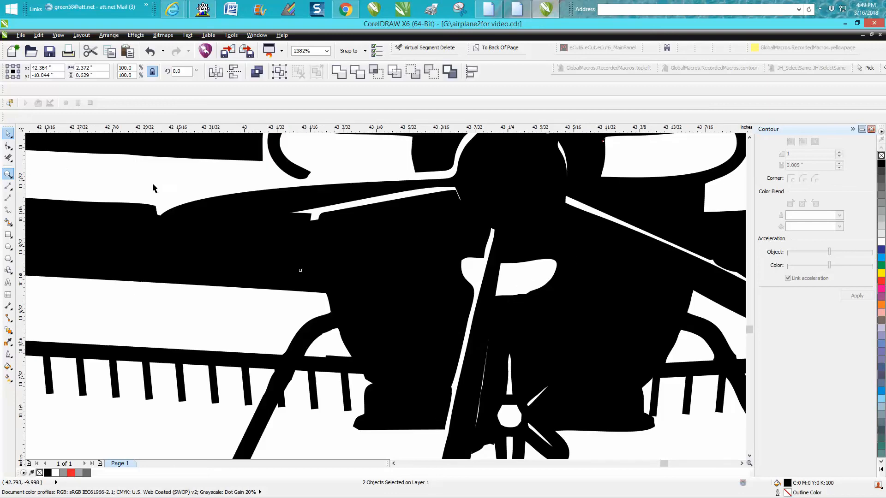
pyautogui.click(8, 146)
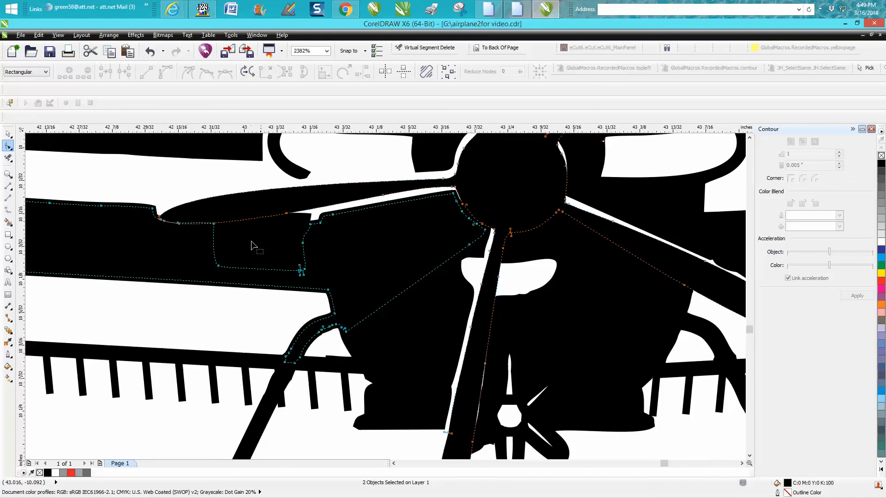
pyautogui.moveTo(214, 224); pyautogui.dragTo(160, 243)
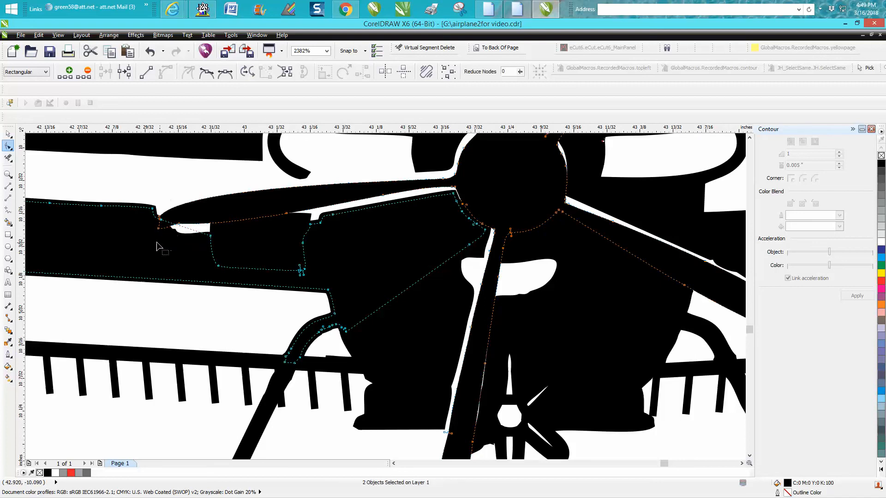
pyautogui.press('Delete')
pyautogui.moveTo(144, 205); pyautogui.dragTo(183, 231)
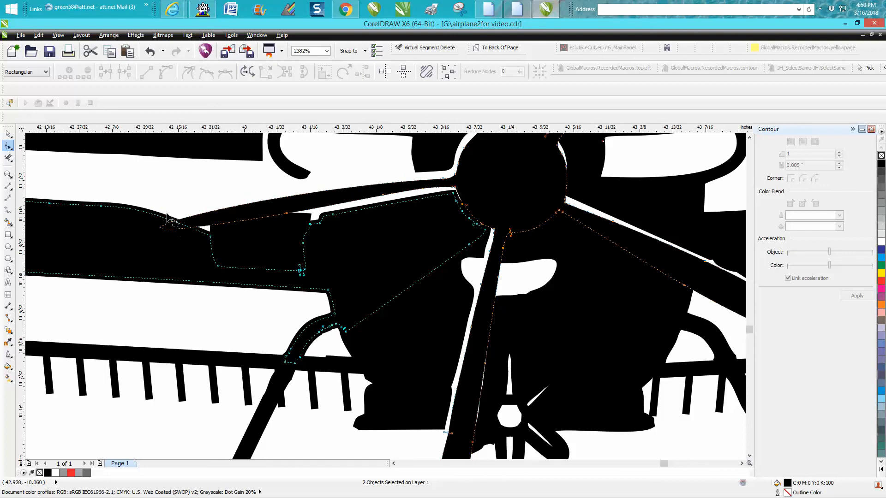
pyautogui.click(210, 236)
pyautogui.moveTo(172, 220); pyautogui.dragTo(158, 253)
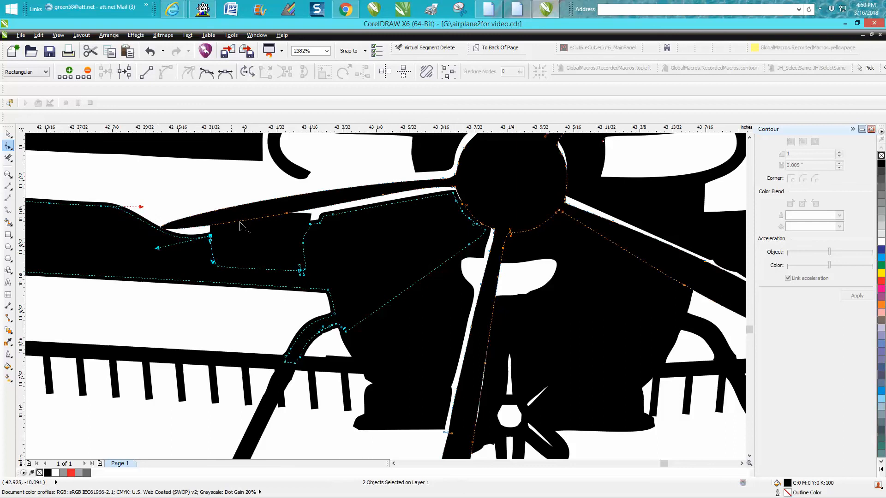
pyautogui.click(293, 230)
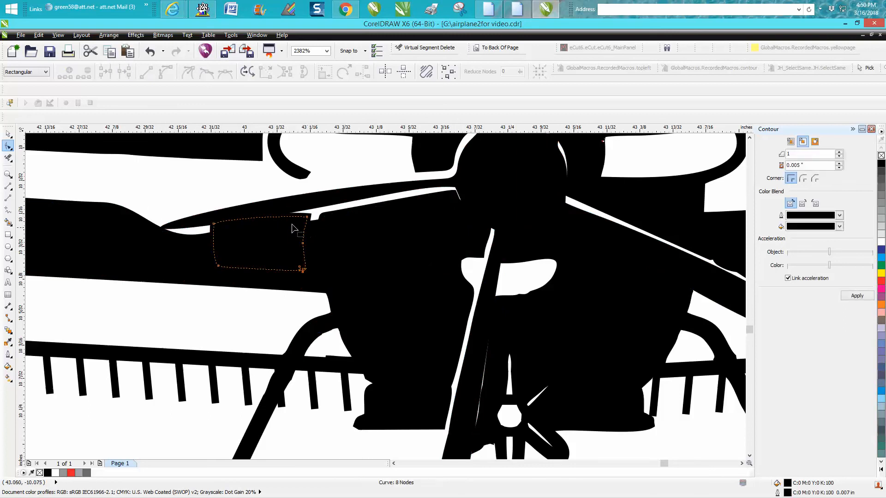
pyautogui.click(337, 243)
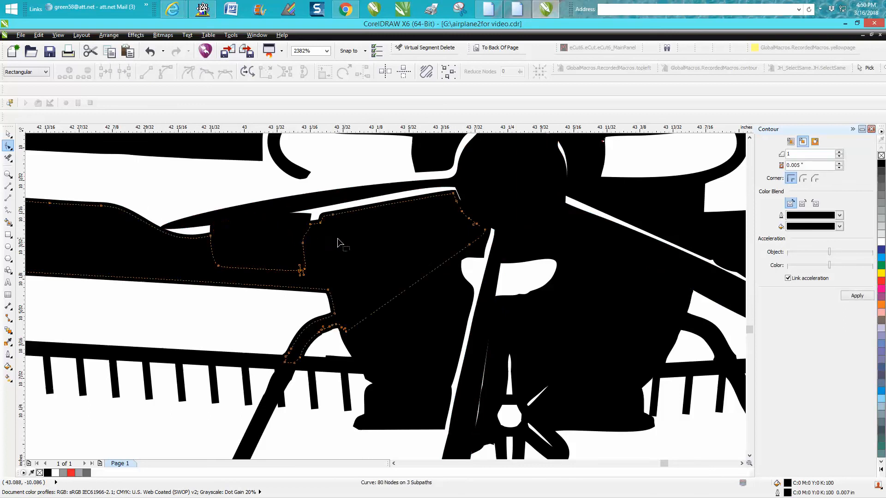
pyautogui.click(272, 240)
pyautogui.click(308, 218)
pyautogui.press('Delete')
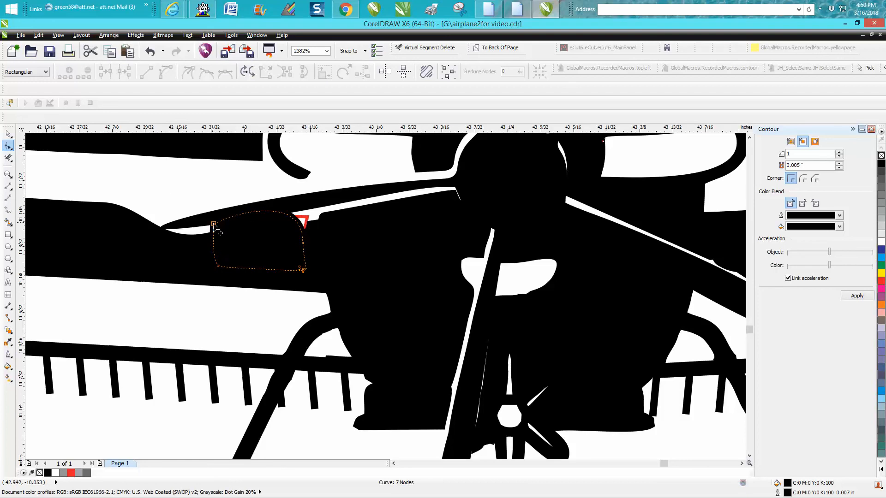
pyautogui.click(148, 51)
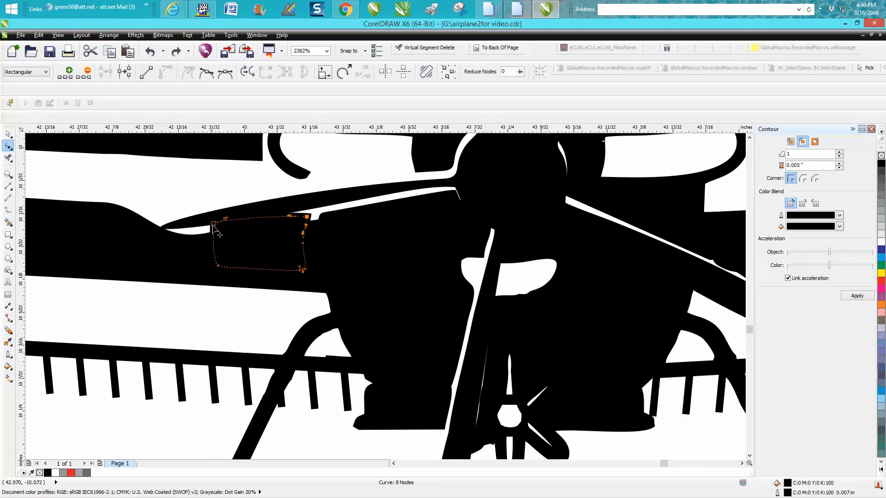
# Lower both upper corners of the small black block under the left propeller blade and delete the red outline behind it.
pyautogui.moveTo(213, 224); pyautogui.dragTo(213, 233)
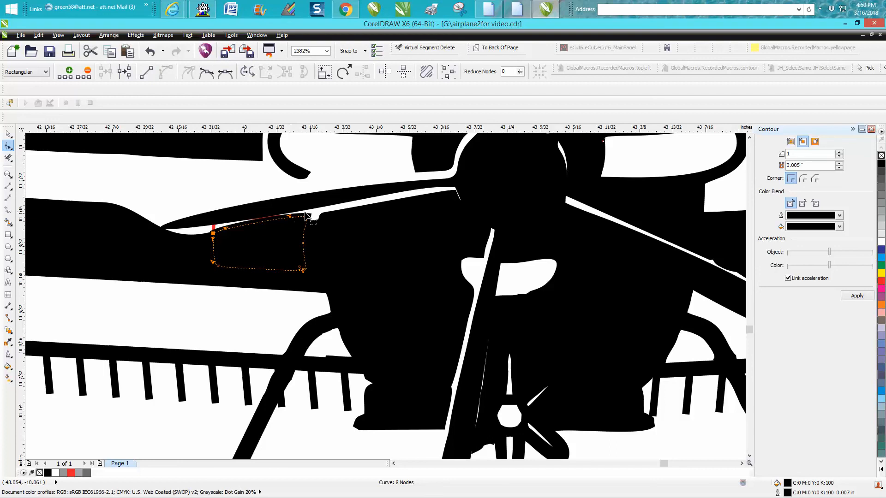
pyautogui.moveTo(307, 217); pyautogui.dragTo(306, 224)
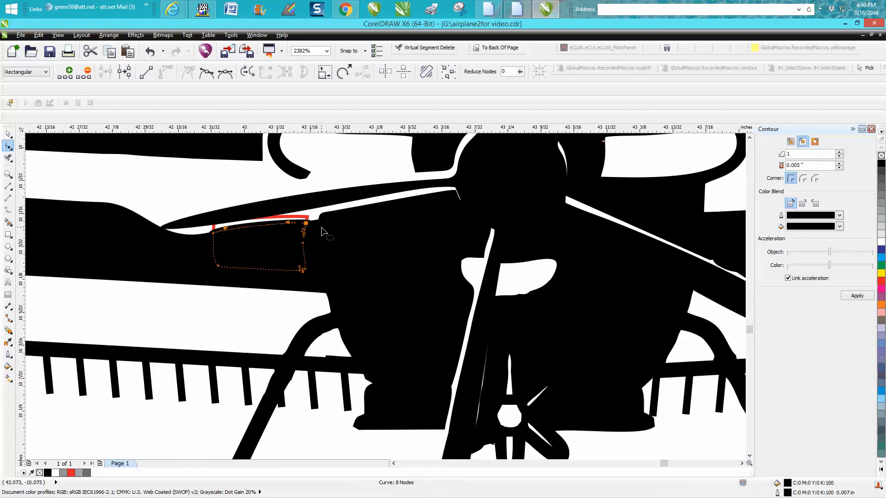
pyautogui.click(8, 134)
pyautogui.click(247, 206)
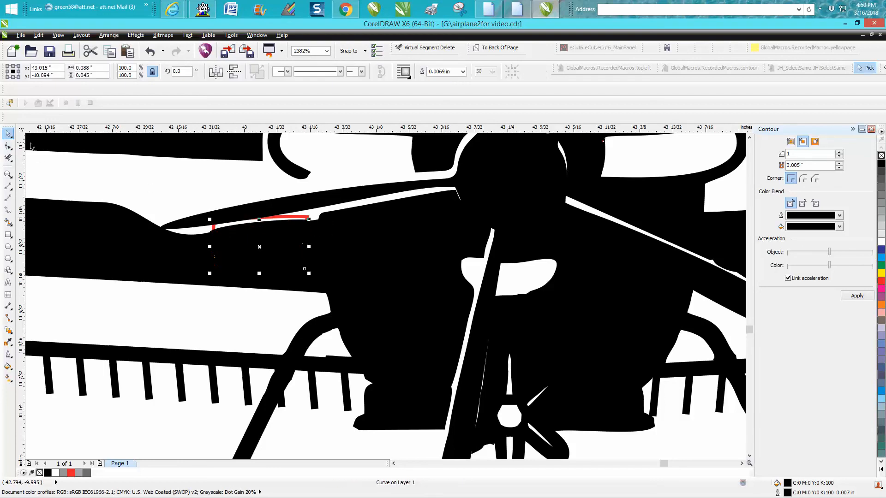
pyautogui.click(304, 217)
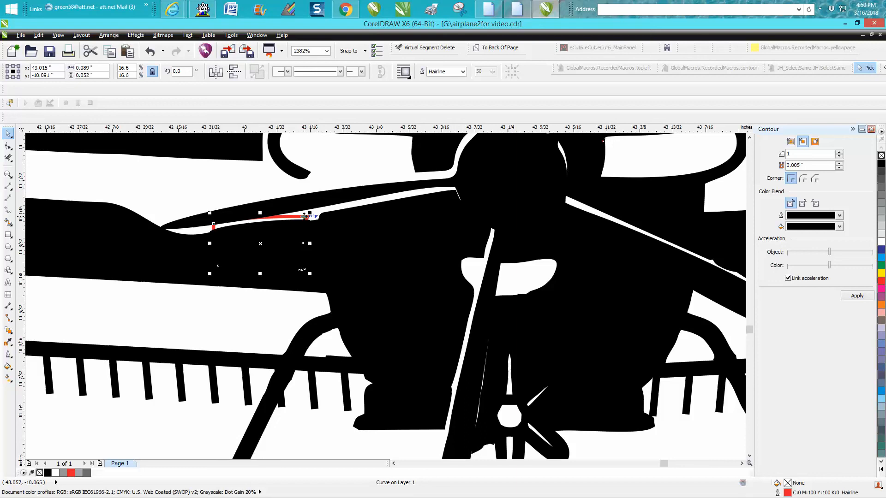
pyautogui.press('Delete')
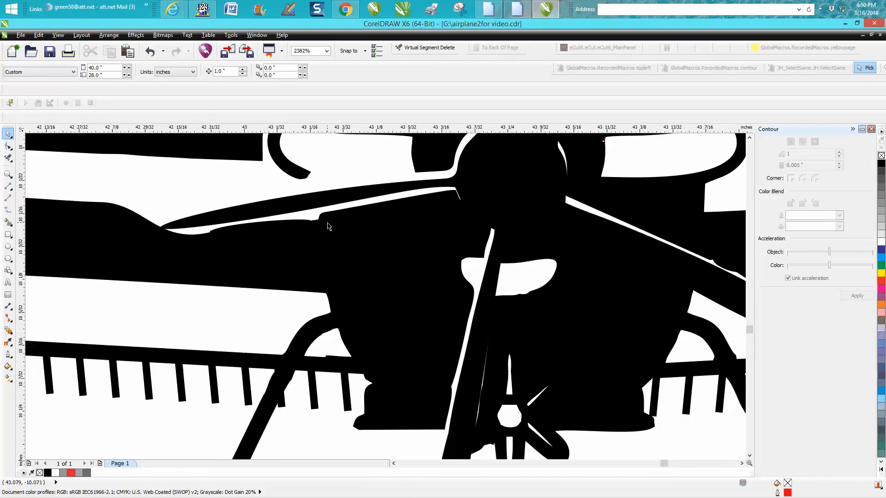
# Round off the flat bottom of the right wheel by deleting the extra nodes along its lower edge.
pyautogui.scroll(-2, 328, 226)
pyautogui.scroll(-1, 396, 258)
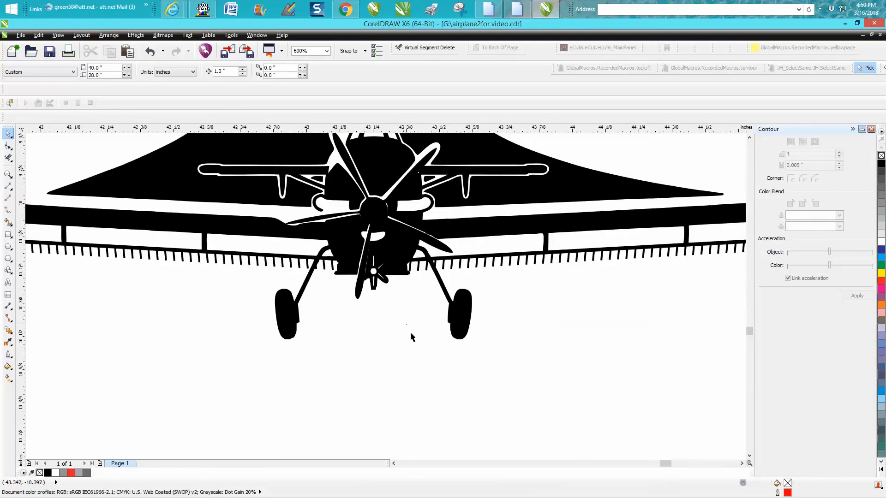
pyautogui.click(8, 174)
pyautogui.moveTo(449, 331); pyautogui.dragTo(556, 374)
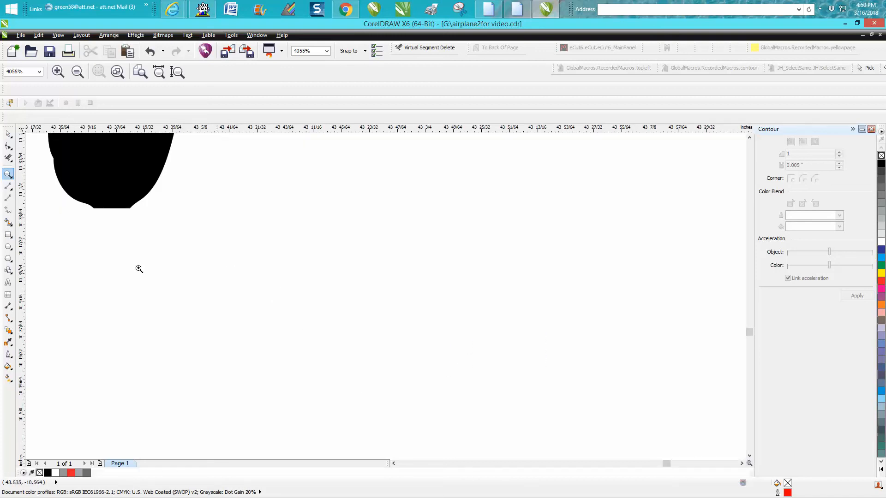
pyautogui.click(7, 146)
pyautogui.click(92, 194)
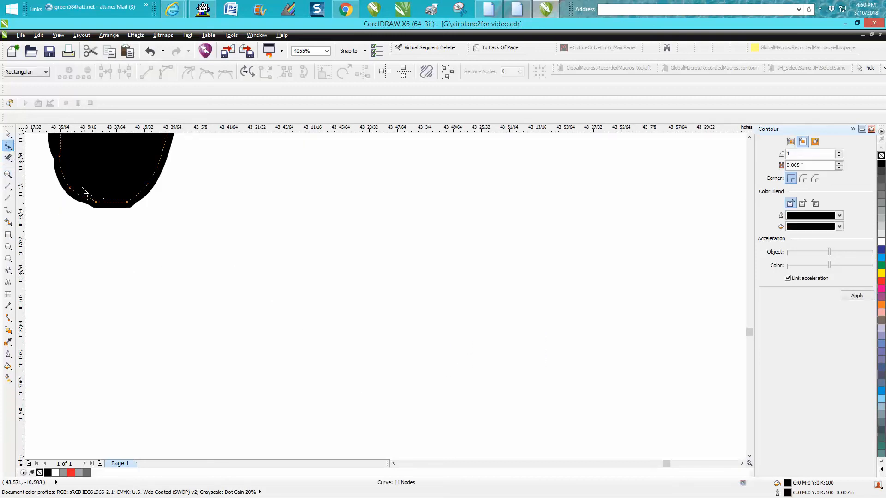
pyautogui.moveTo(134, 228); pyautogui.dragTo(143, 231)
pyautogui.press('Delete')
pyautogui.scroll(-2, 139, 215)
pyautogui.moveTo(95, 184); pyautogui.dragTo(119, 197)
pyautogui.press('Delete')
# Examine the whole logo to check the cleaned-up airplane beneath the lettering.
pyautogui.scroll(-6, 201, 225)
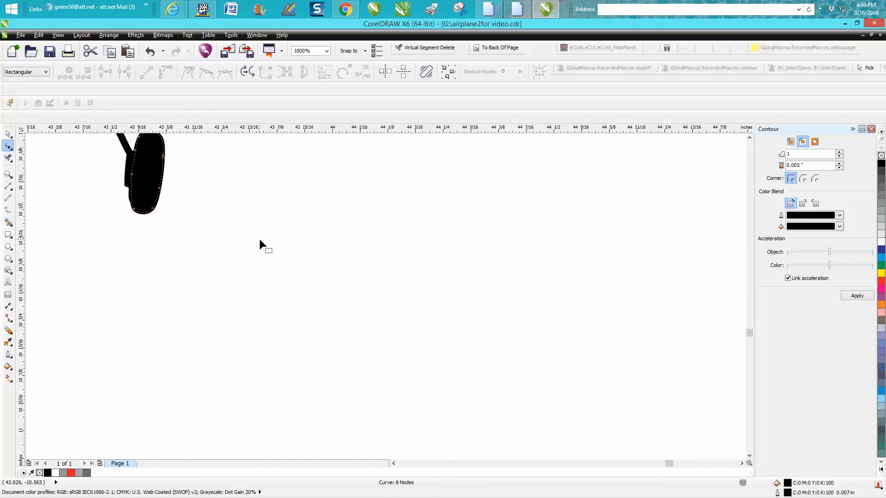
pyautogui.scroll(-6, 313, 258)
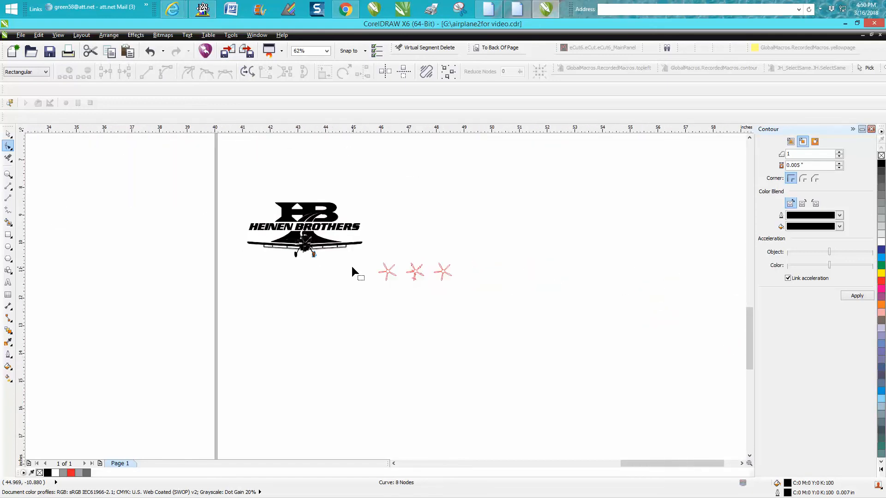
pyautogui.click(8, 174)
pyautogui.moveTo(290, 226); pyautogui.dragTo(382, 271)
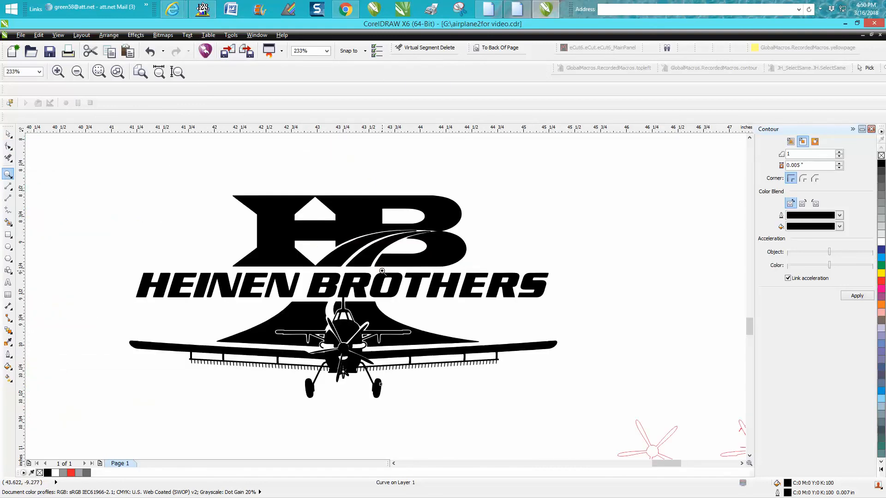